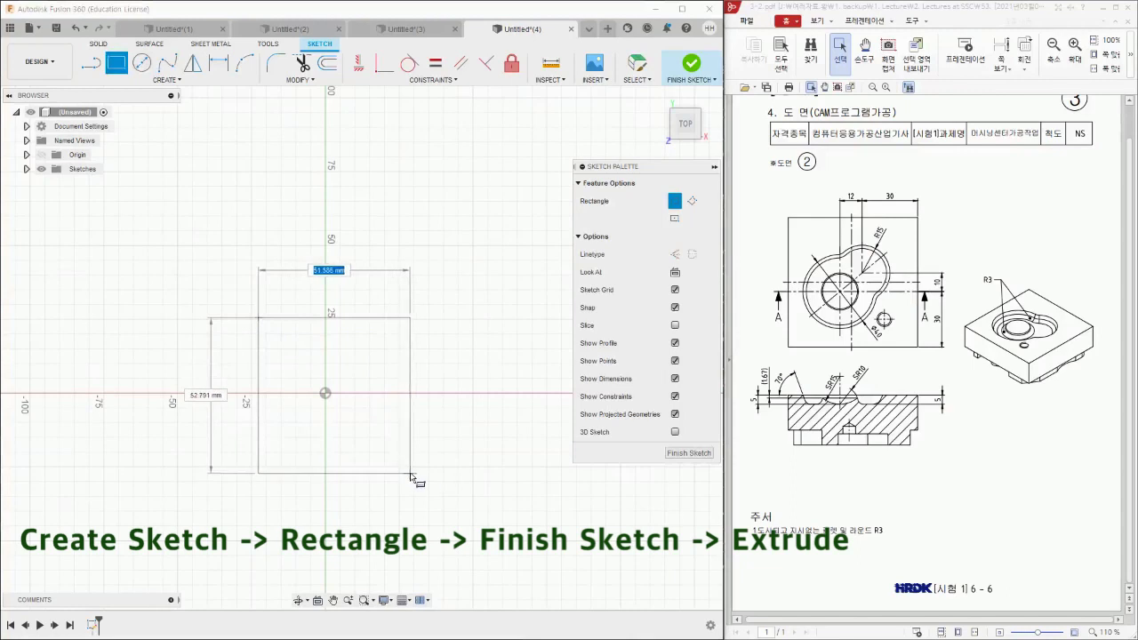
Step: Draw a rectangle around the origin and dimension it 70 mm wide and 70 mm high
{"action": "left_click", "coordinate": [425, 471]}
{"action": "key", "text": "d"}
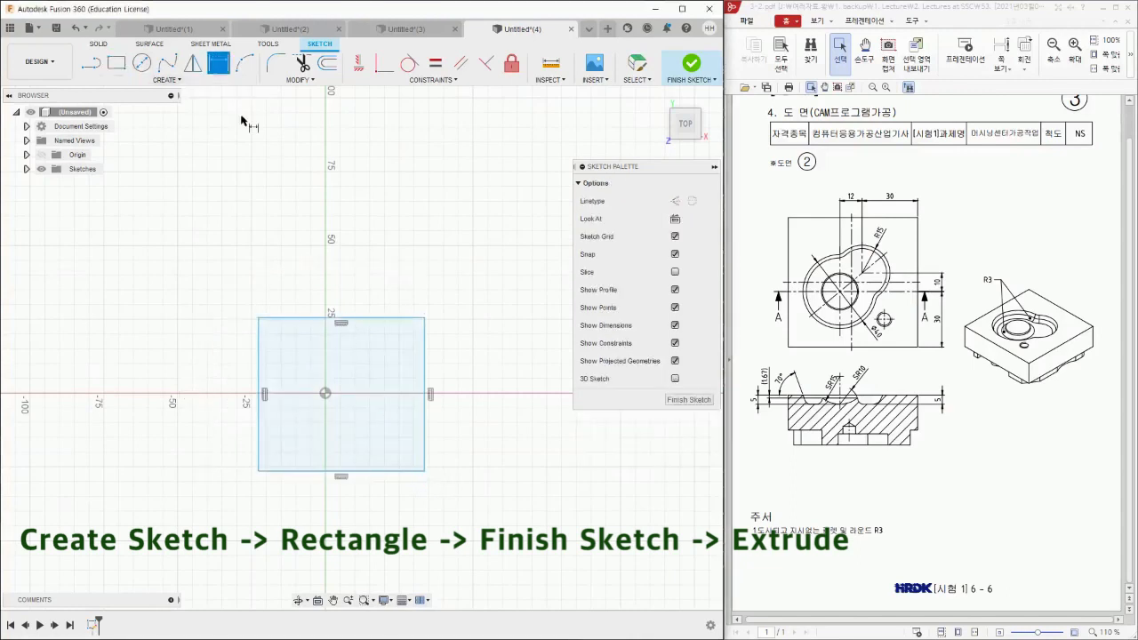
{"action": "left_click", "coordinate": [343, 319]}
{"action": "left_click", "coordinate": [343, 278]}
{"action": "type", "text": "70"}
{"action": "key", "text": "Return"}
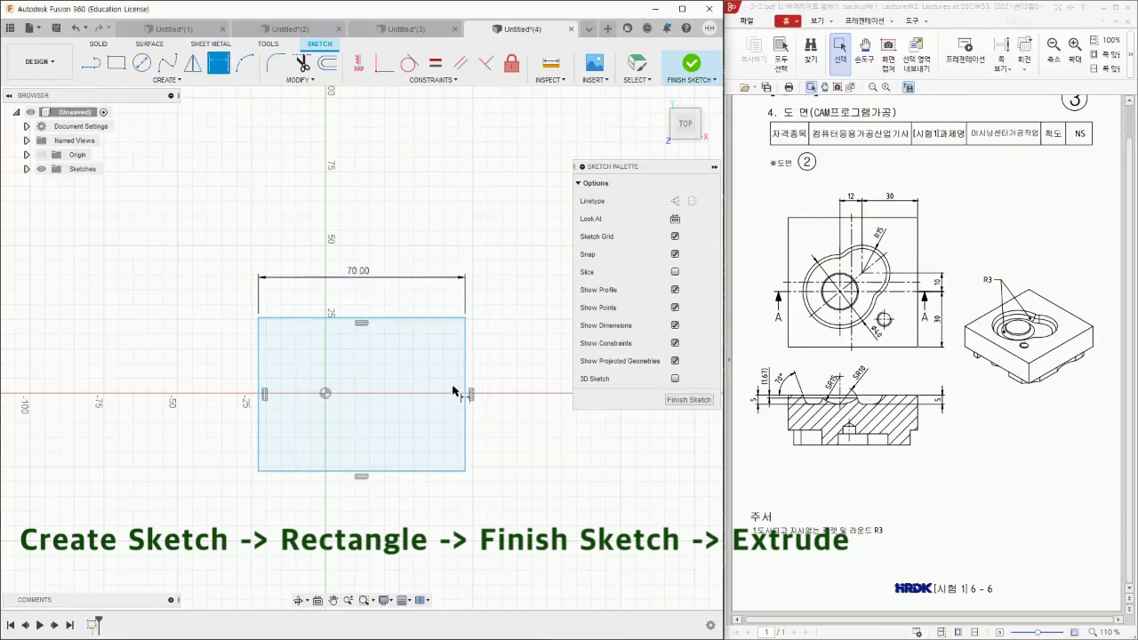
{"action": "left_click", "coordinate": [464, 381]}
{"action": "left_click", "coordinate": [514, 381]}
{"action": "type", "text": "7"}
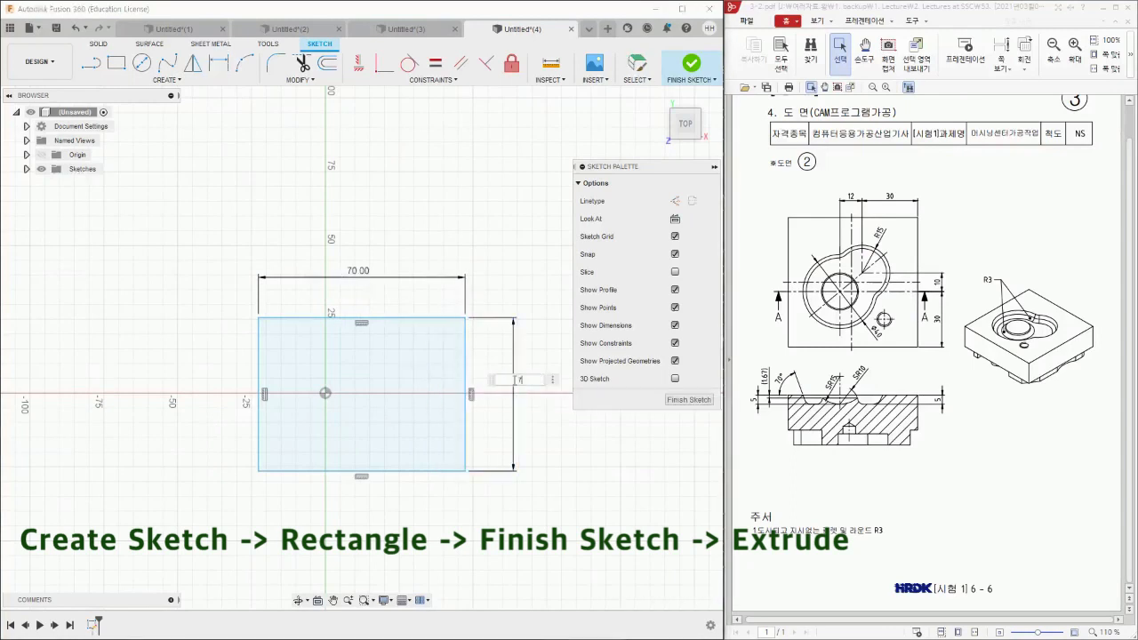
{"action": "type", "text": "0"}
{"action": "key", "text": "Return"}
Step: Position the square relative to the origin, 30 mm to its lower edge and 42 mm to its right edge
{"action": "left_click", "coordinate": [325, 393]}
{"action": "left_click", "coordinate": [452, 524]}
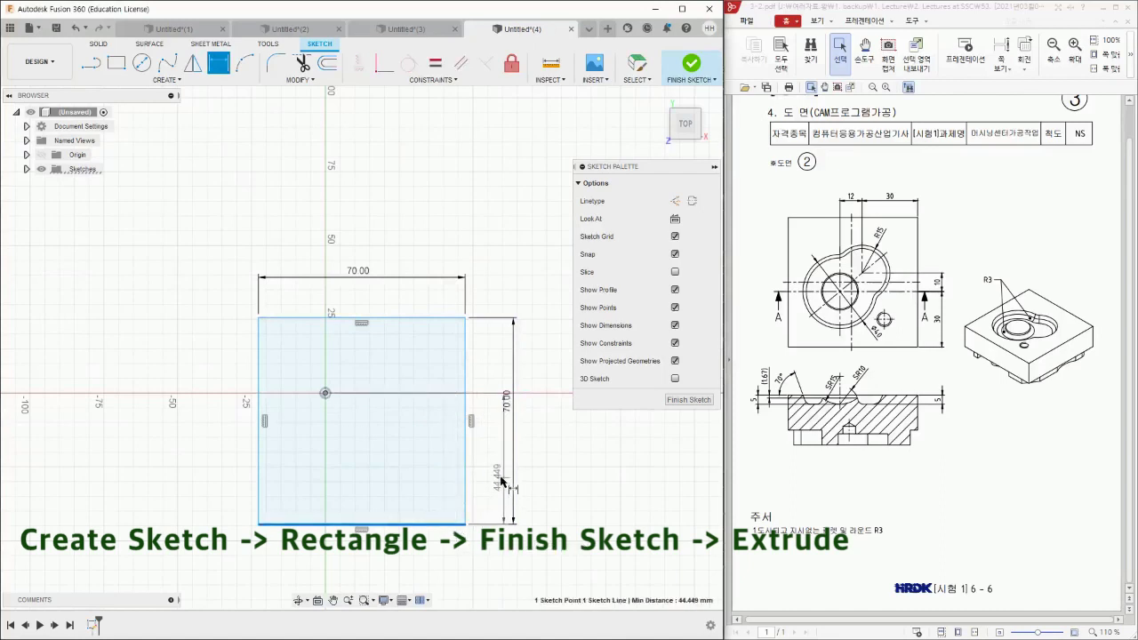
{"action": "left_click", "coordinate": [496, 481]}
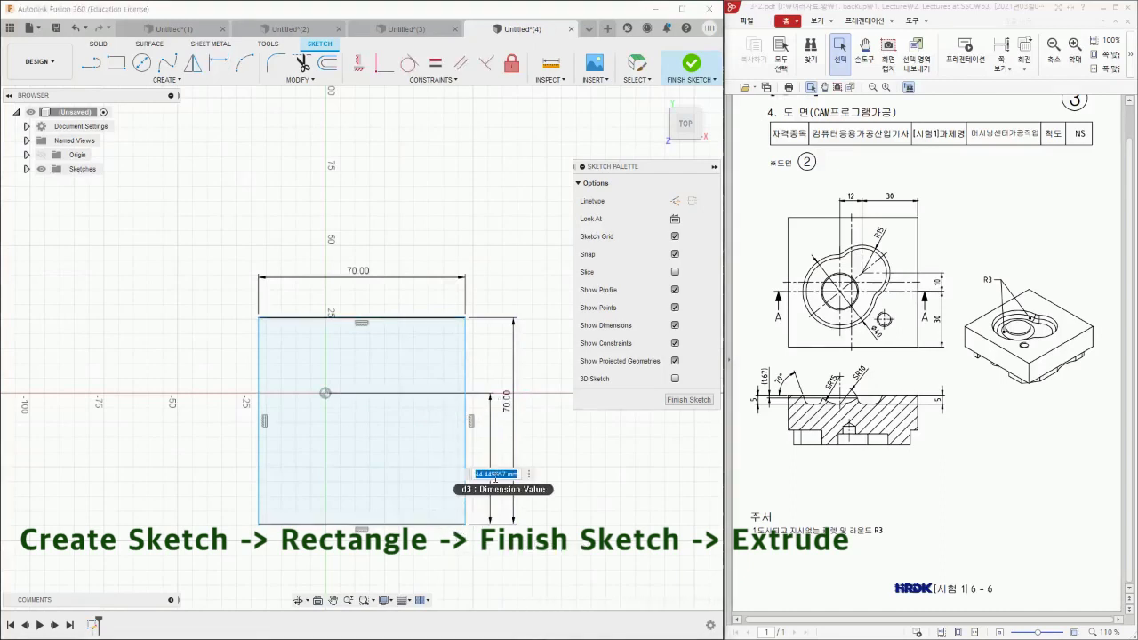
{"action": "type", "text": "30"}
{"action": "key", "text": "Return"}
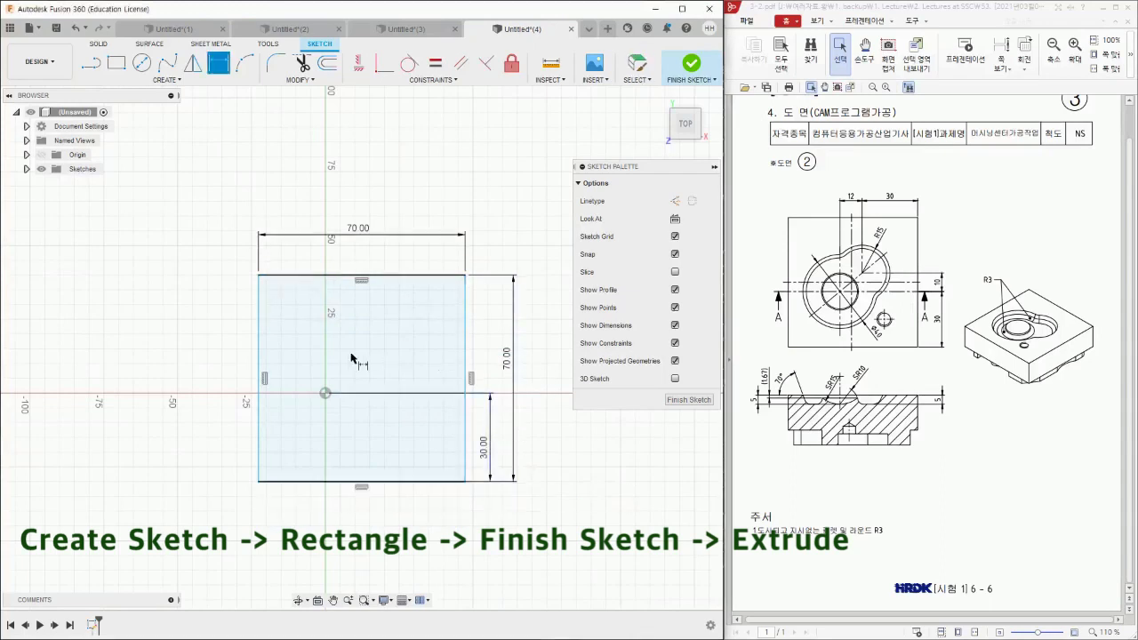
{"action": "left_click", "coordinate": [325, 393]}
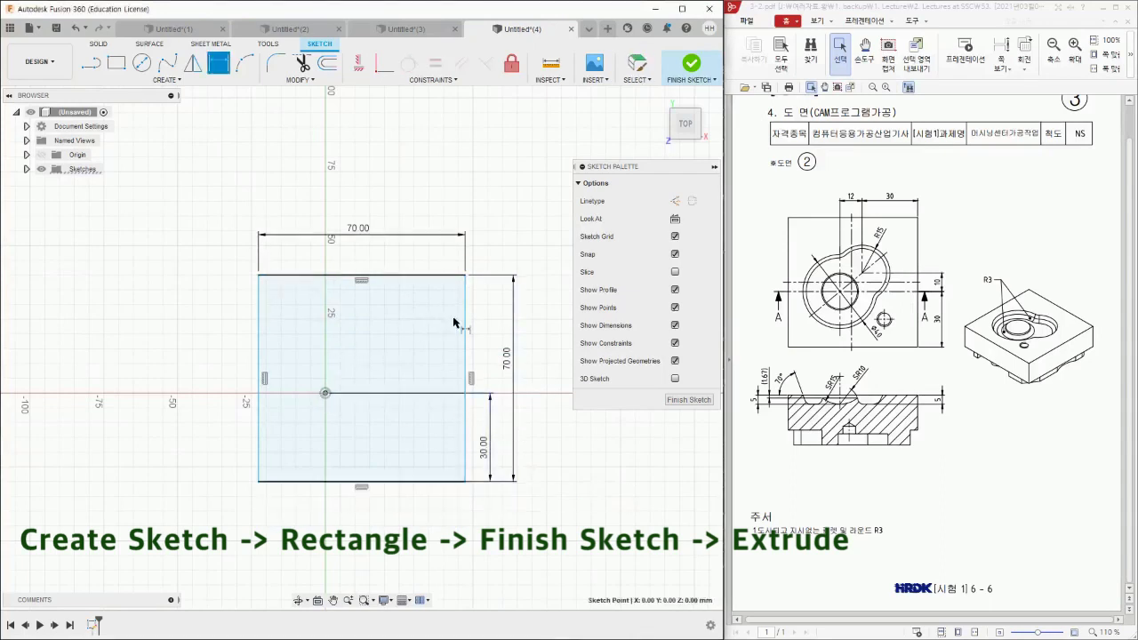
{"action": "left_click", "coordinate": [464, 326]}
{"action": "left_click", "coordinate": [414, 325]}
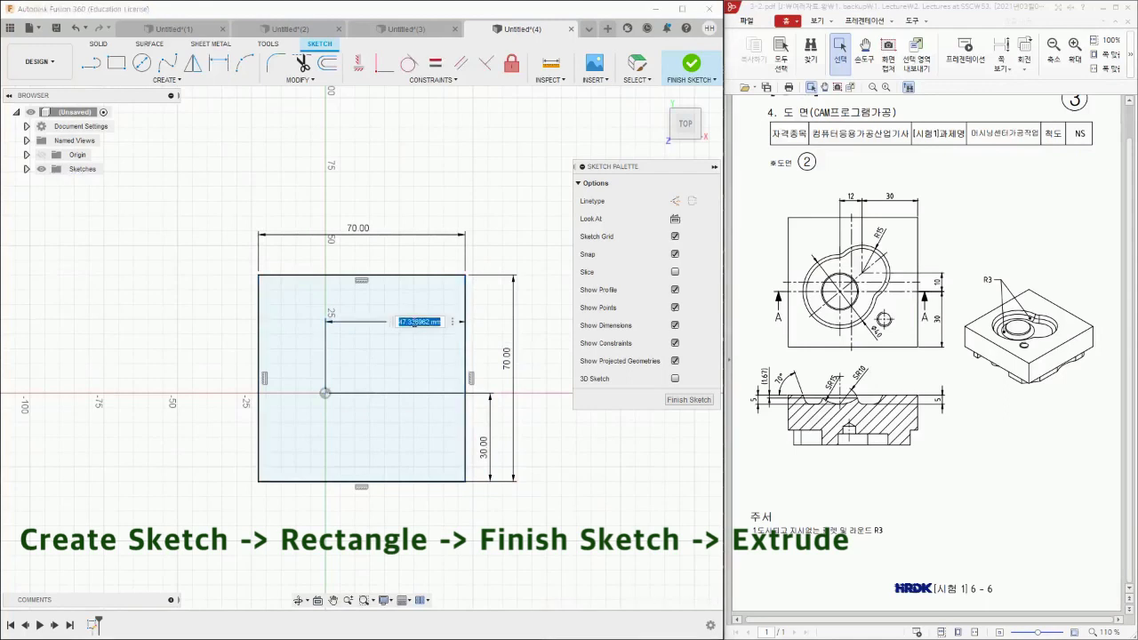
{"action": "type", "text": "42"}
{"action": "key", "text": "Return"}
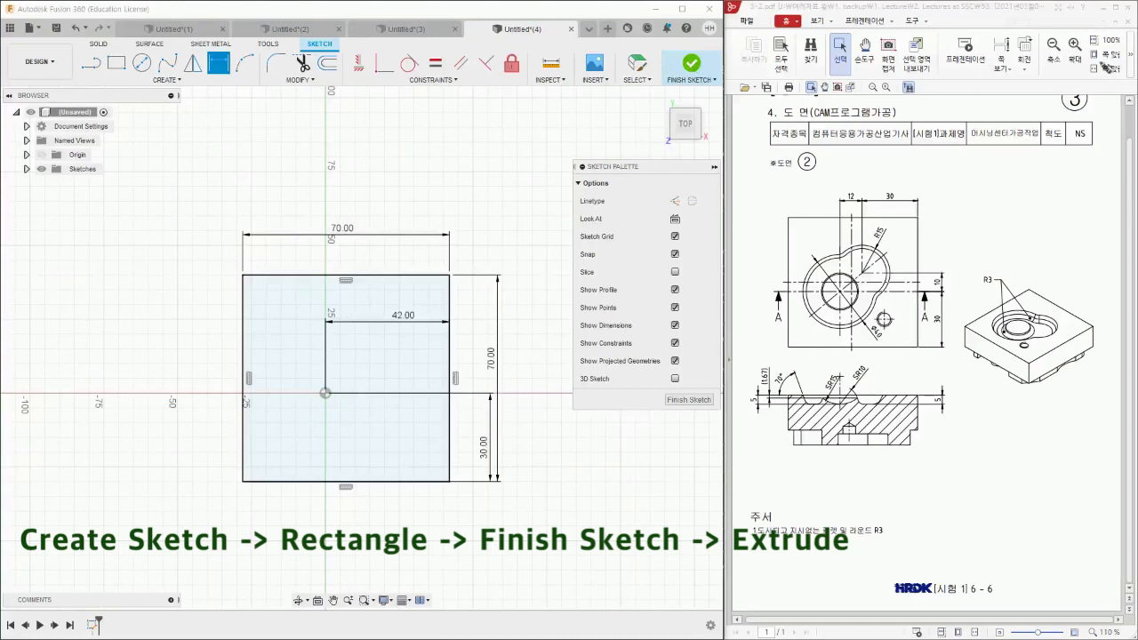
Step: Finish the sketch and extrude the square profile downward by -30 mm as a new body
{"action": "left_click", "coordinate": [692, 64]}
{"action": "left_click", "coordinate": [116, 62]}
{"action": "left_click_drag", "start_coordinate": [386, 338], "coordinate": [387, 433]}
{"action": "left_click", "coordinate": [671, 269]}
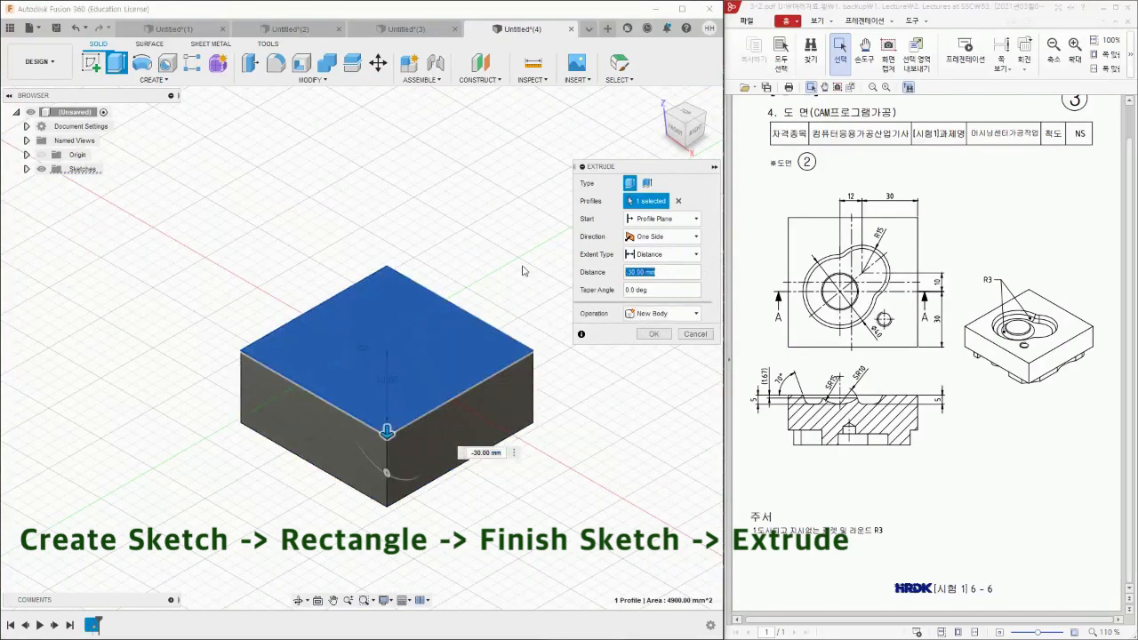
{"action": "key", "text": "Return"}
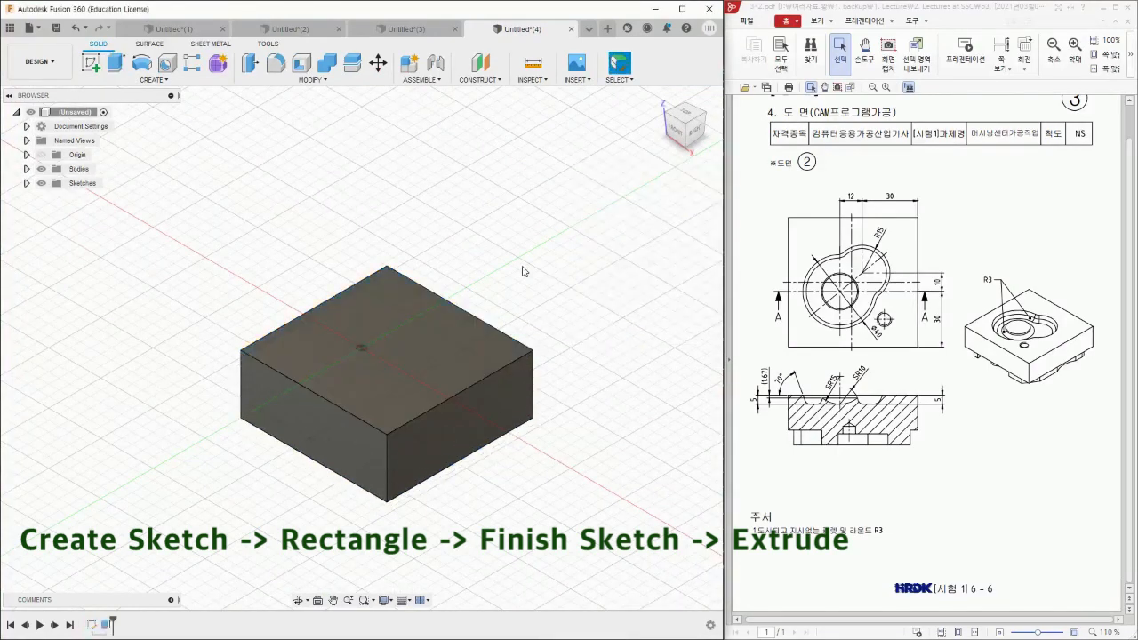
Step: Show the origin and start a new sketch on the block's top face
{"action": "left_click", "coordinate": [683, 110]}
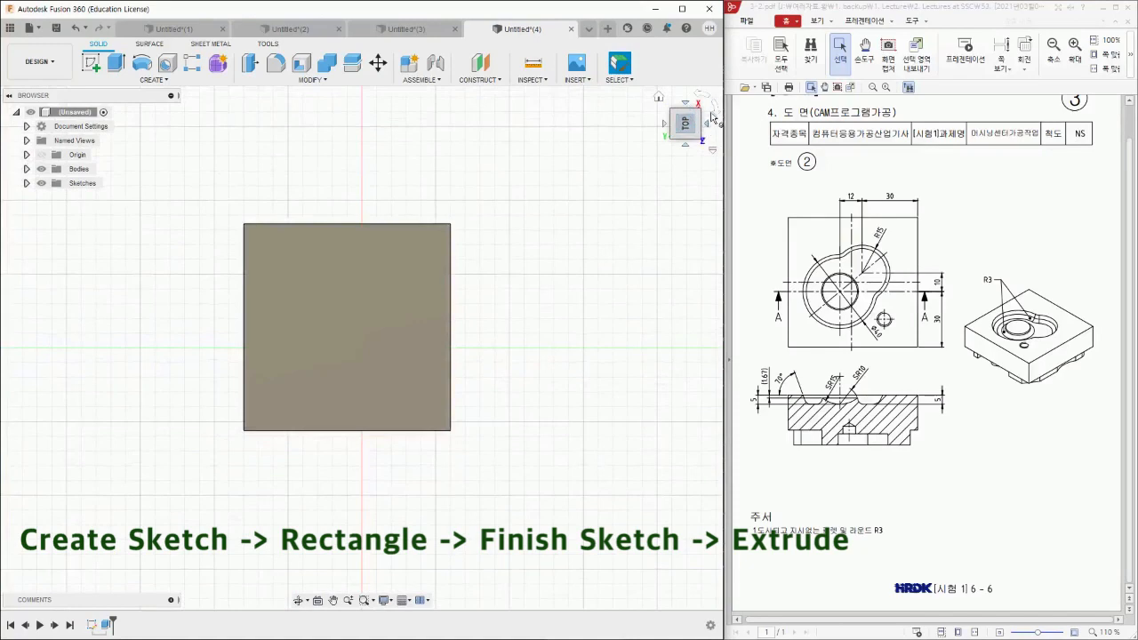
{"action": "left_click", "coordinate": [716, 109]}
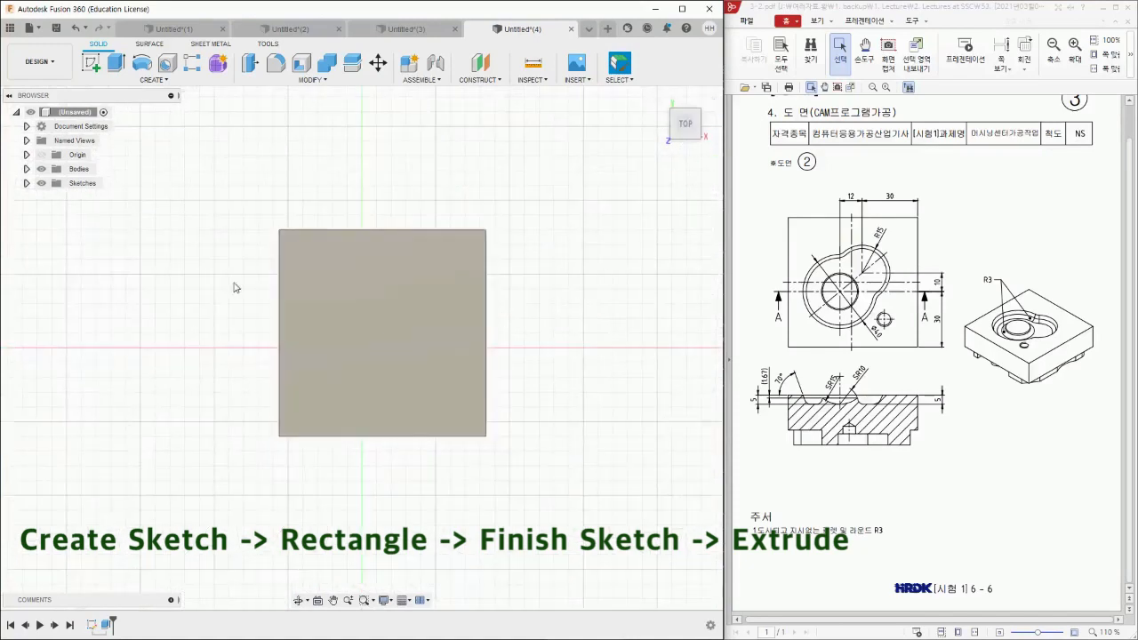
{"action": "left_click", "coordinate": [41, 155]}
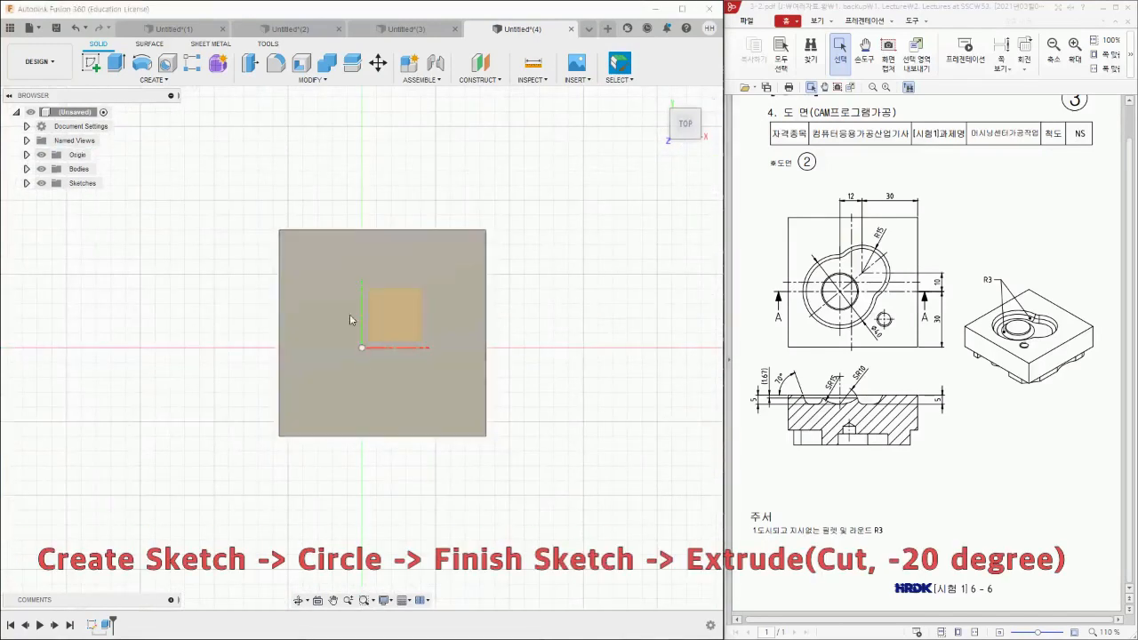
{"action": "left_click", "coordinate": [168, 80]}
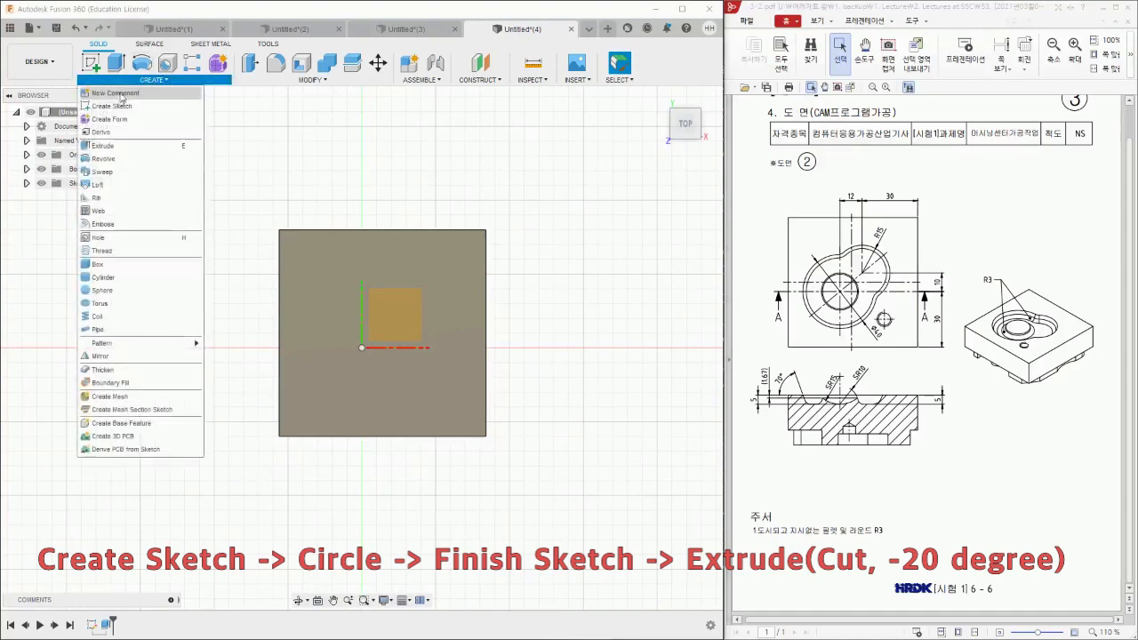
{"action": "left_click", "coordinate": [116, 94]}
{"action": "left_click", "coordinate": [396, 315]}
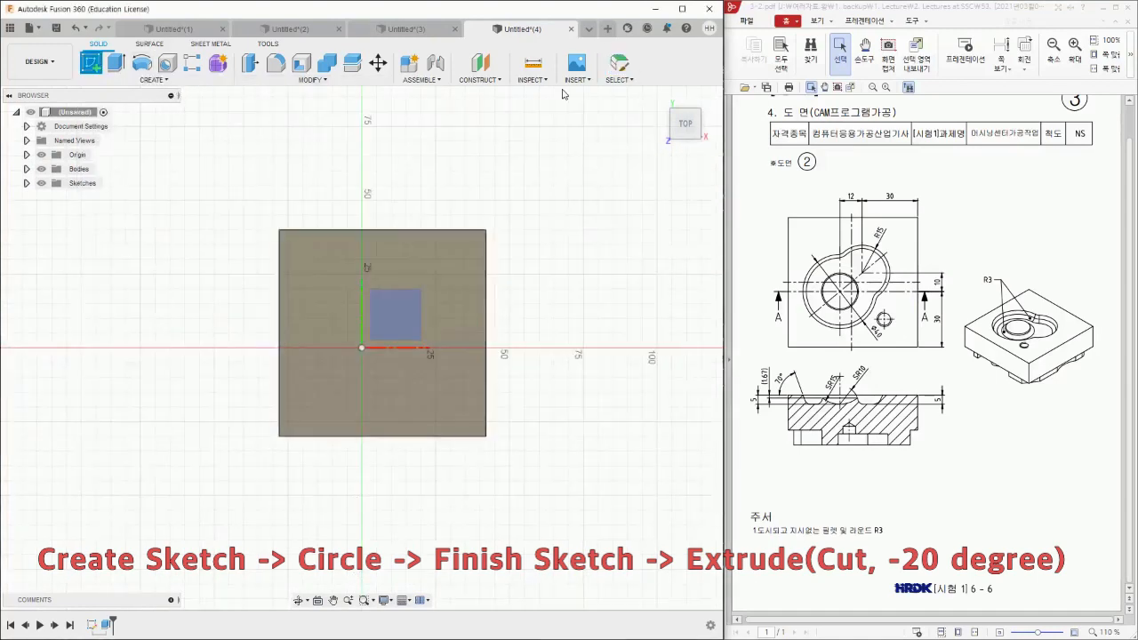
{"action": "left_click", "coordinate": [446, 309]}
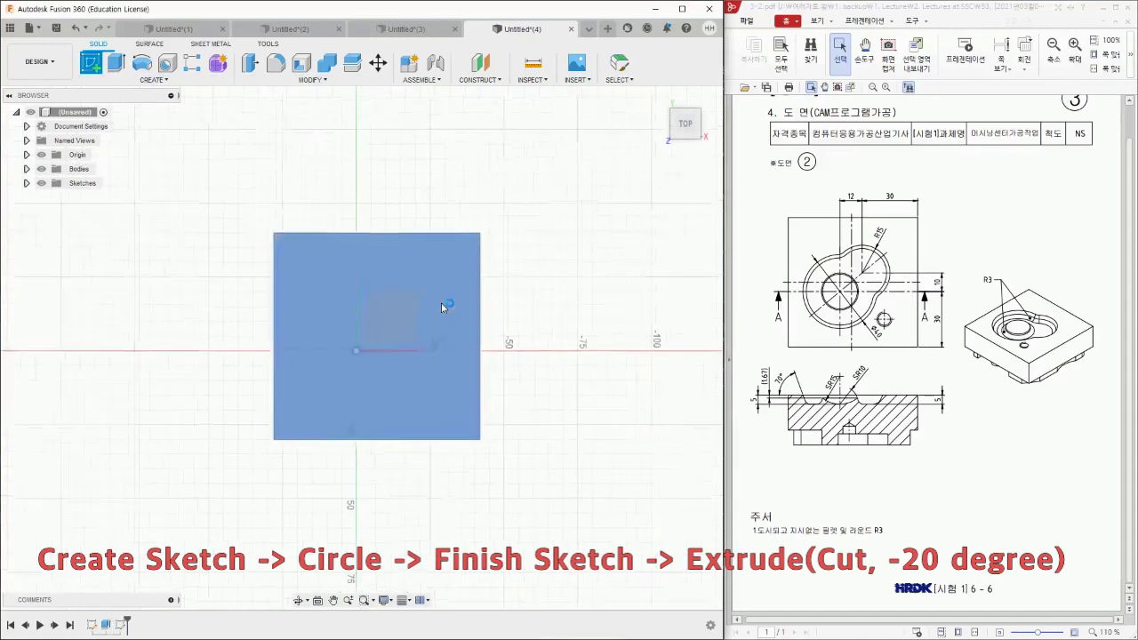
Step: Draw a circle centred on the origin and set its diameter to 40 mm
{"action": "left_click", "coordinate": [141, 64]}
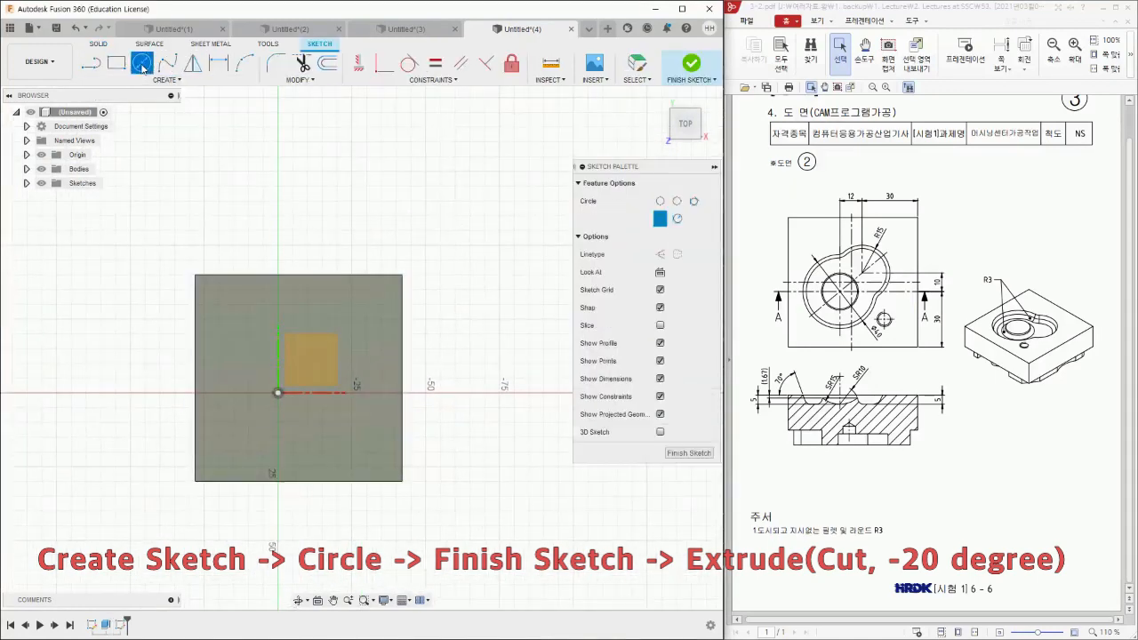
{"action": "left_click", "coordinate": [277, 393]}
{"action": "left_click", "coordinate": [323, 443]}
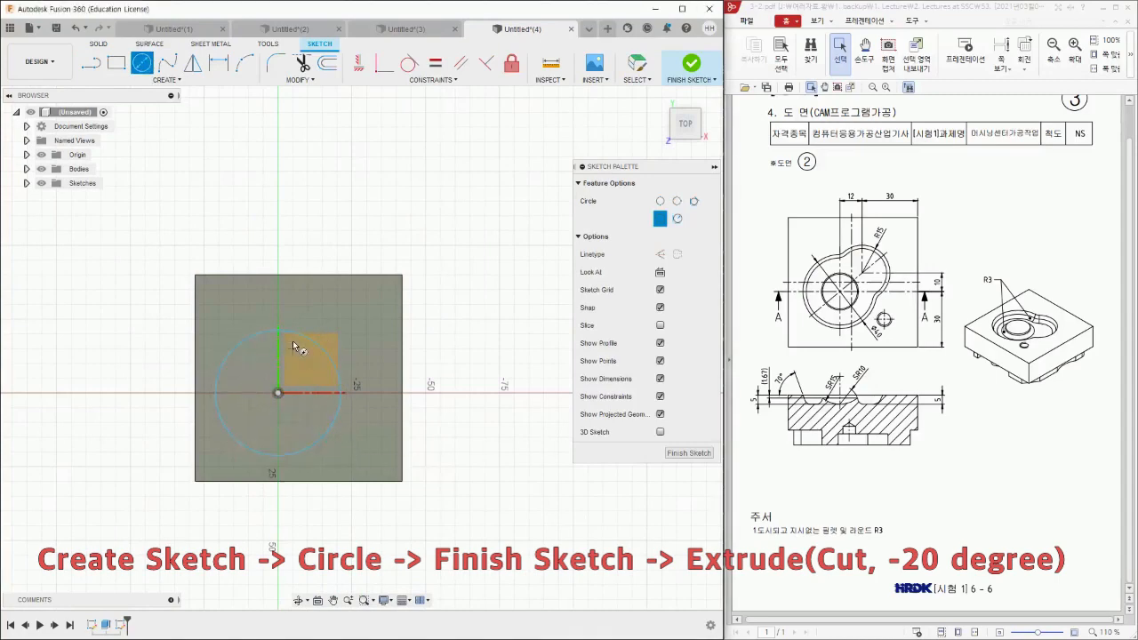
{"action": "left_click", "coordinate": [218, 63]}
{"action": "left_click", "coordinate": [325, 445]}
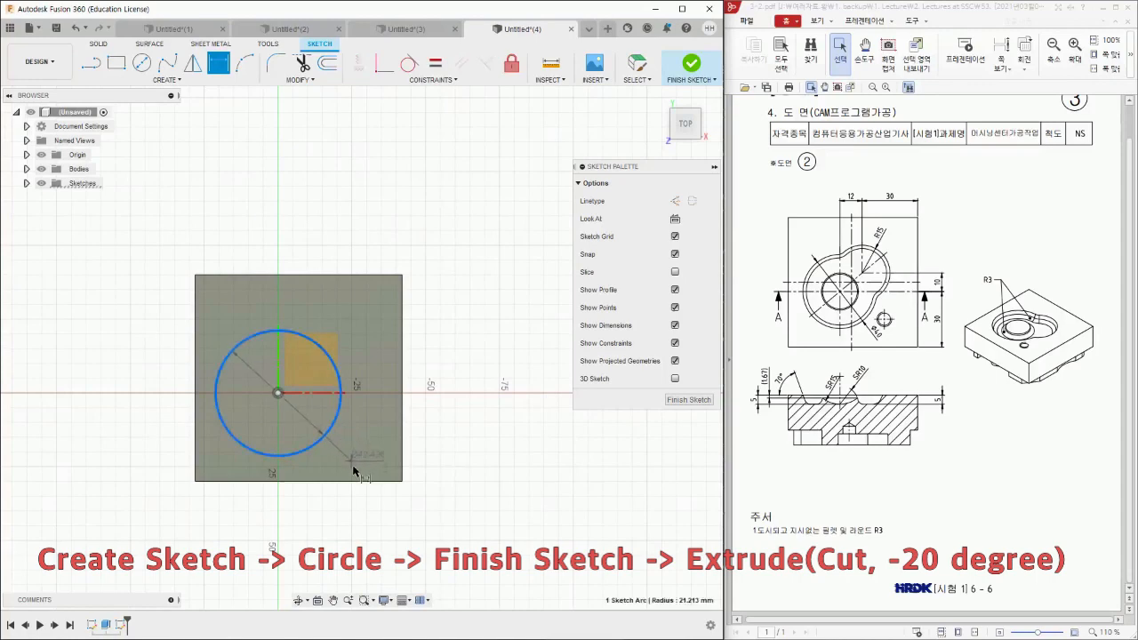
{"action": "left_click", "coordinate": [354, 503]}
{"action": "type", "text": "40"}
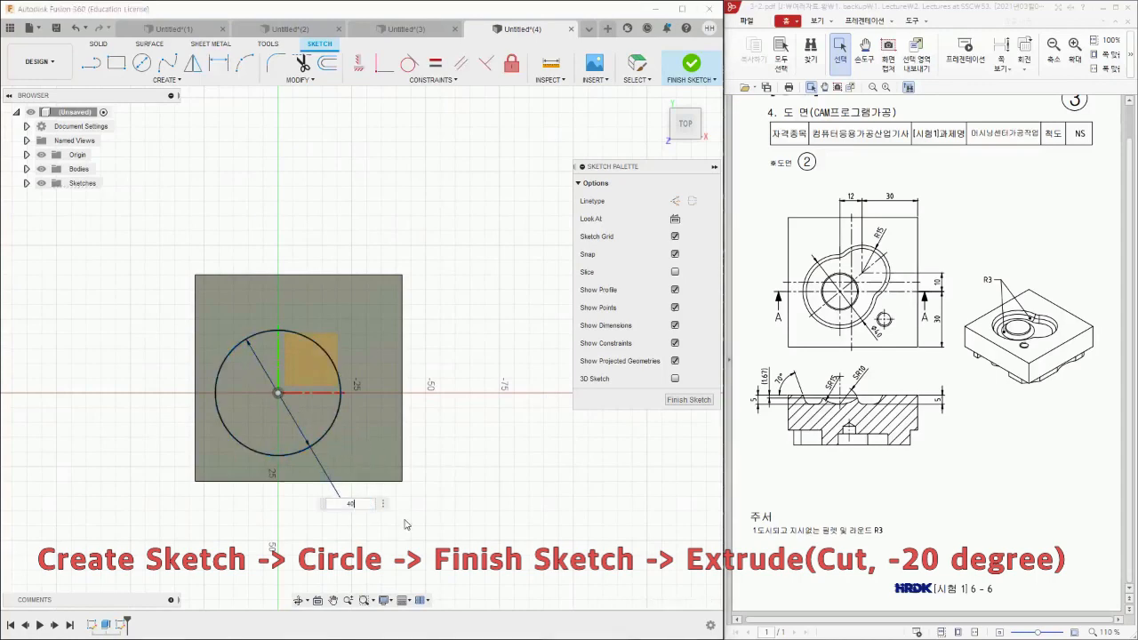
{"action": "key", "text": "Return"}
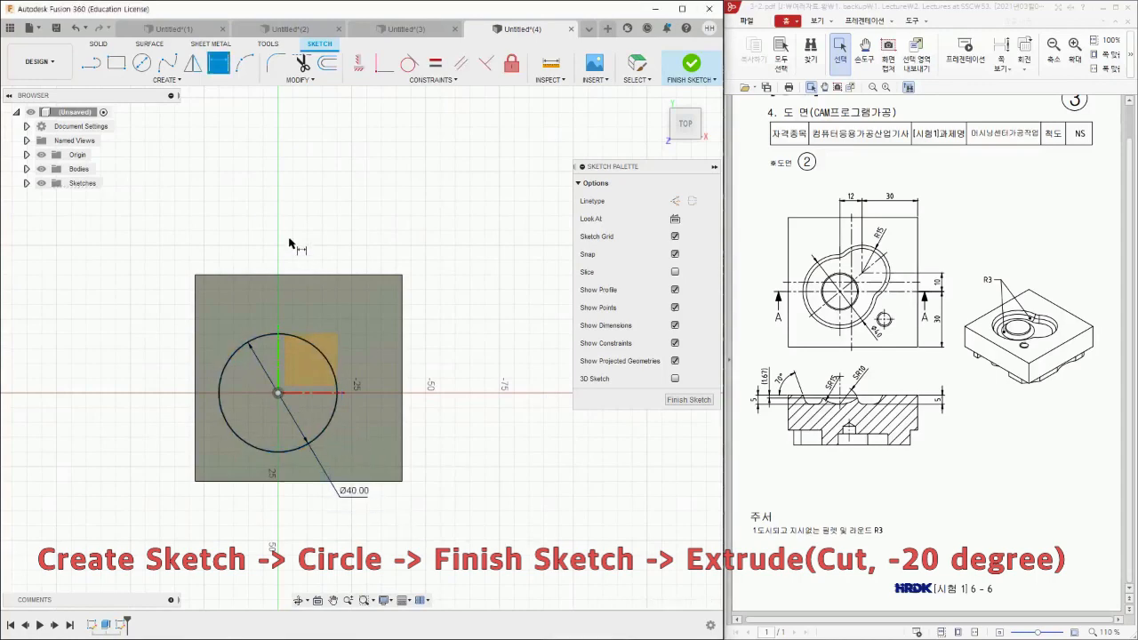
Step: Draw a second circle up and to the right of the origin, overlapping the first, with a 30 mm diameter
{"action": "left_click", "coordinate": [142, 63]}
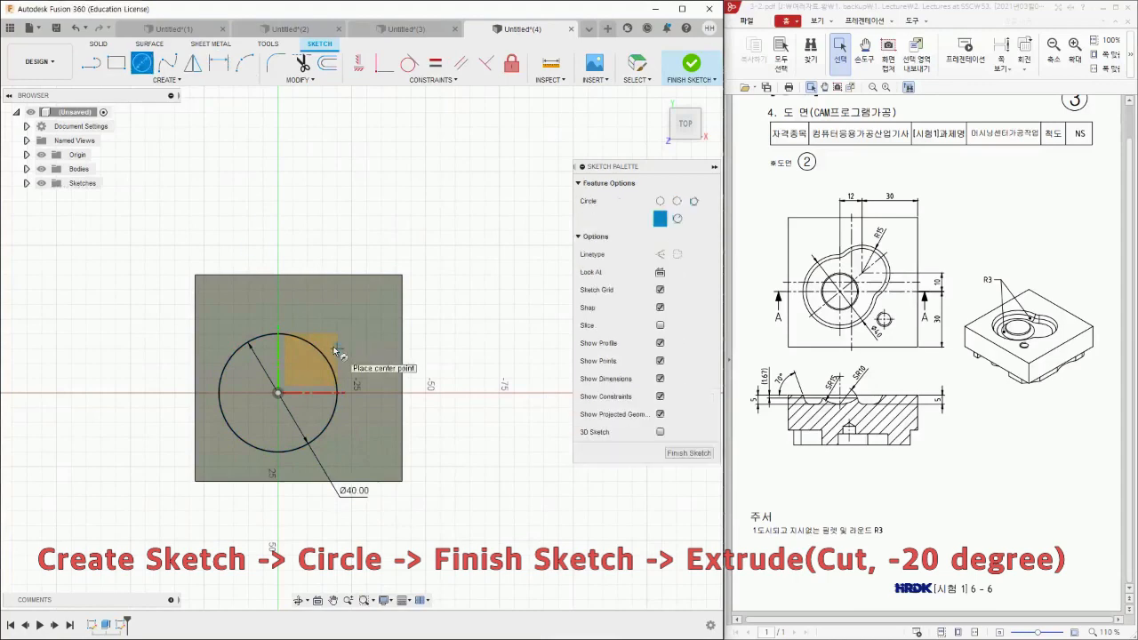
{"action": "left_click", "coordinate": [335, 342]}
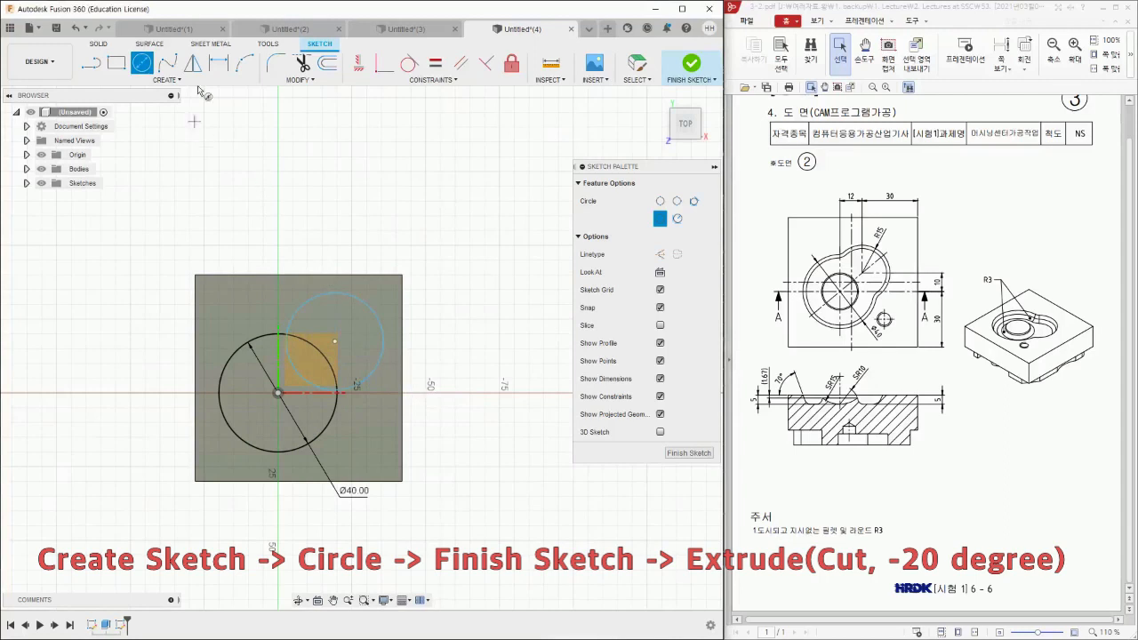
{"action": "left_click", "coordinate": [219, 63]}
{"action": "left_click", "coordinate": [364, 307]}
{"action": "left_click", "coordinate": [394, 238]}
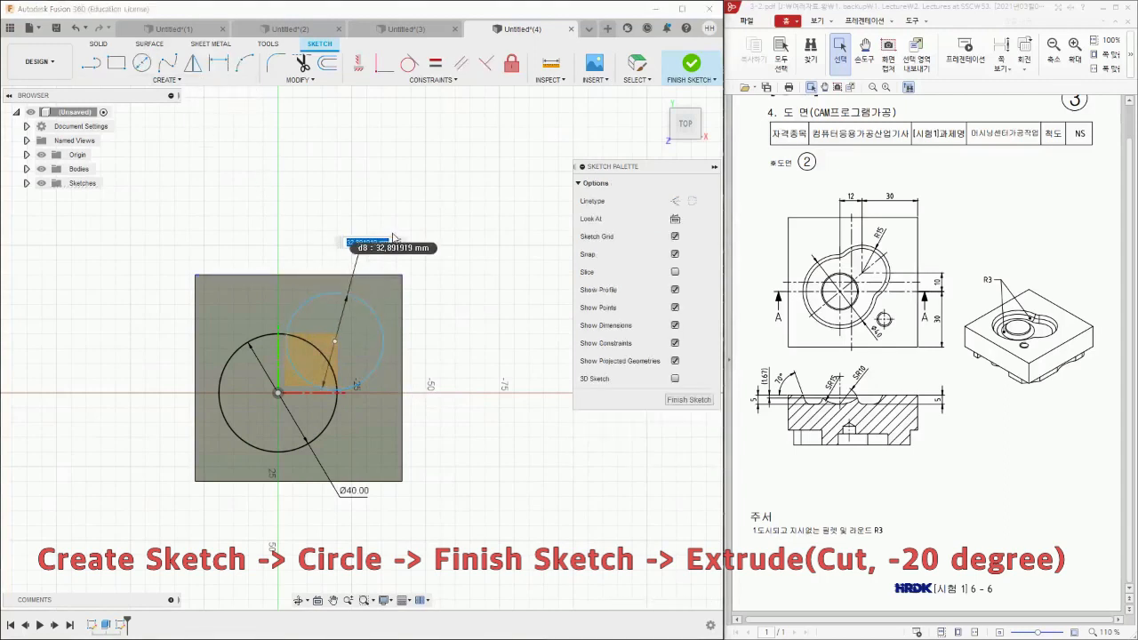
{"action": "type", "text": "30"}
{"action": "key", "text": "Return"}
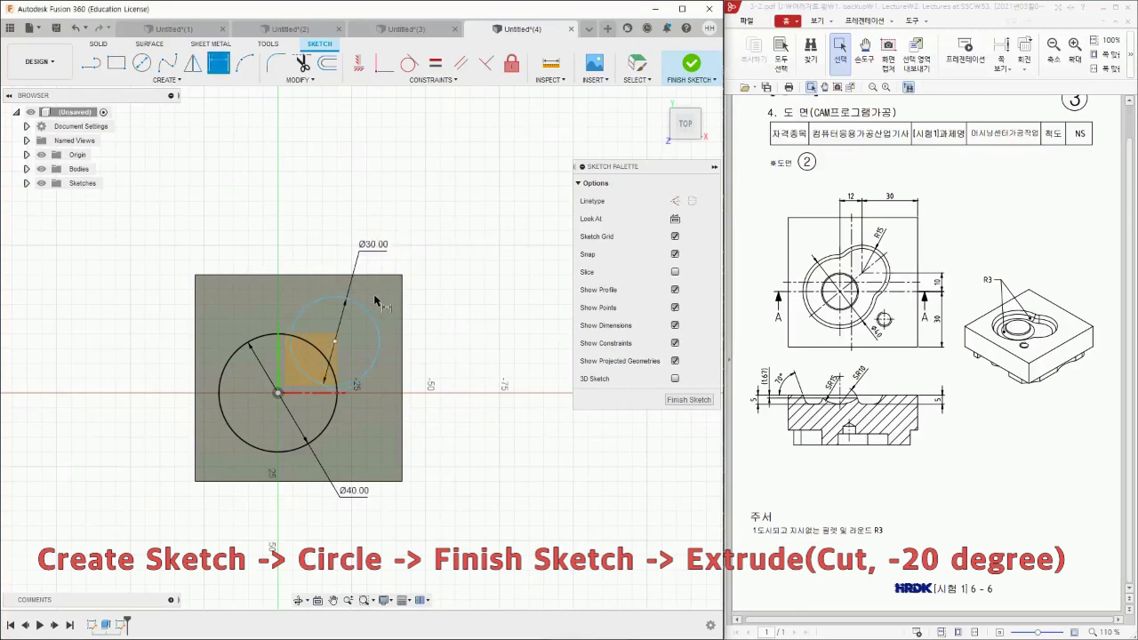
Step: Locate the 30 mm circle's centre 10 mm above and 12 mm to the right of the origin
{"action": "left_click", "coordinate": [337, 343]}
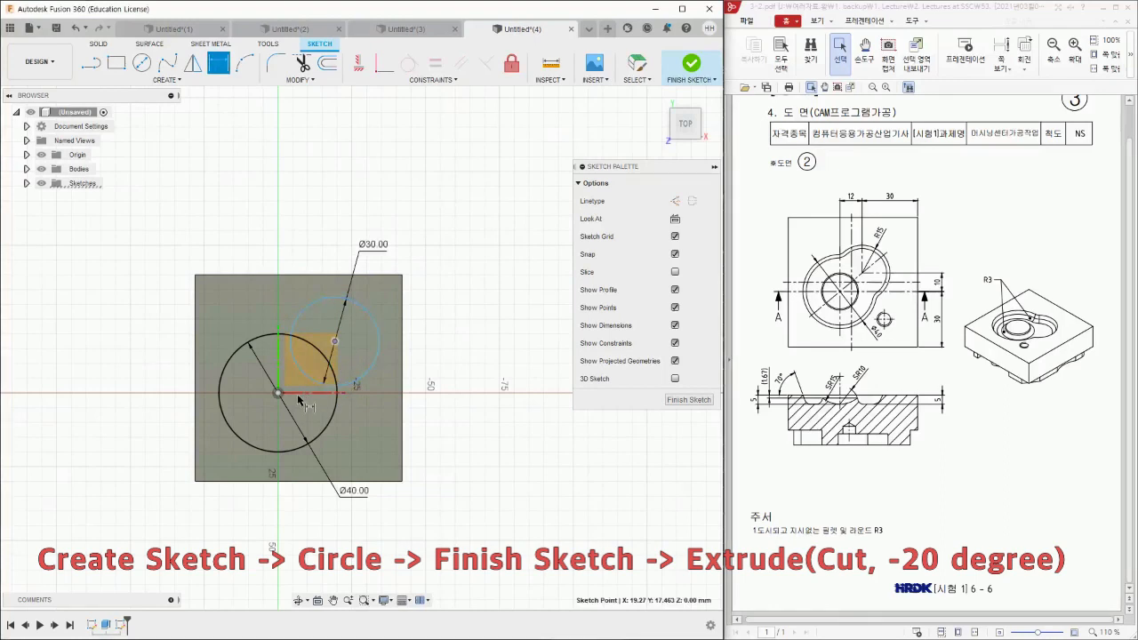
{"action": "left_click", "coordinate": [345, 393]}
{"action": "left_click", "coordinate": [427, 380]}
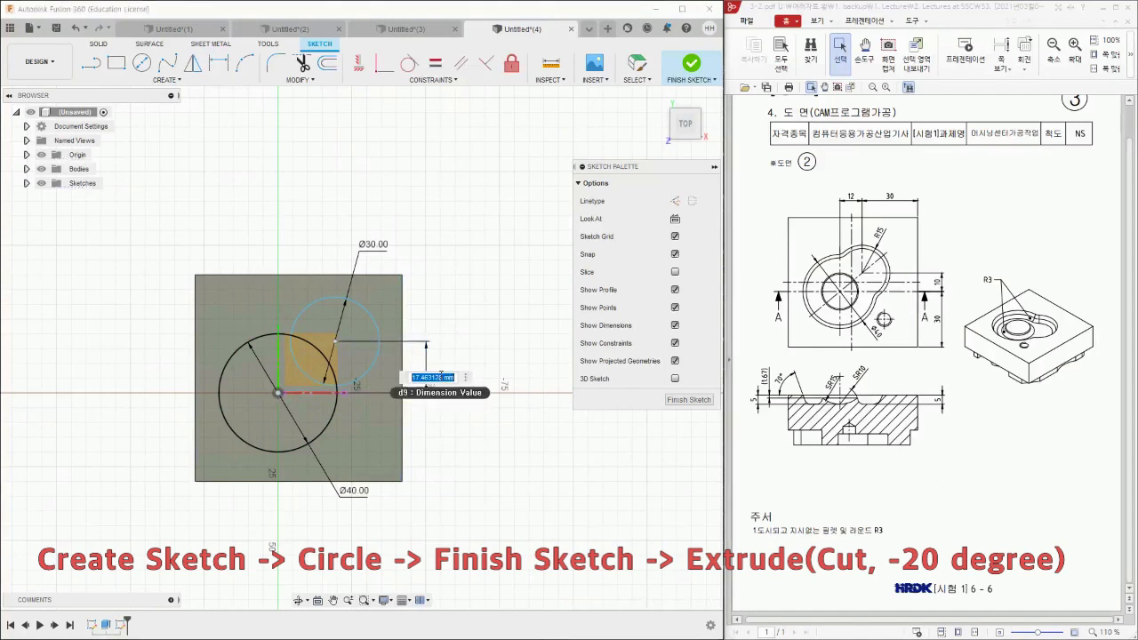
{"action": "type", "text": "10"}
{"action": "key", "text": "Return"}
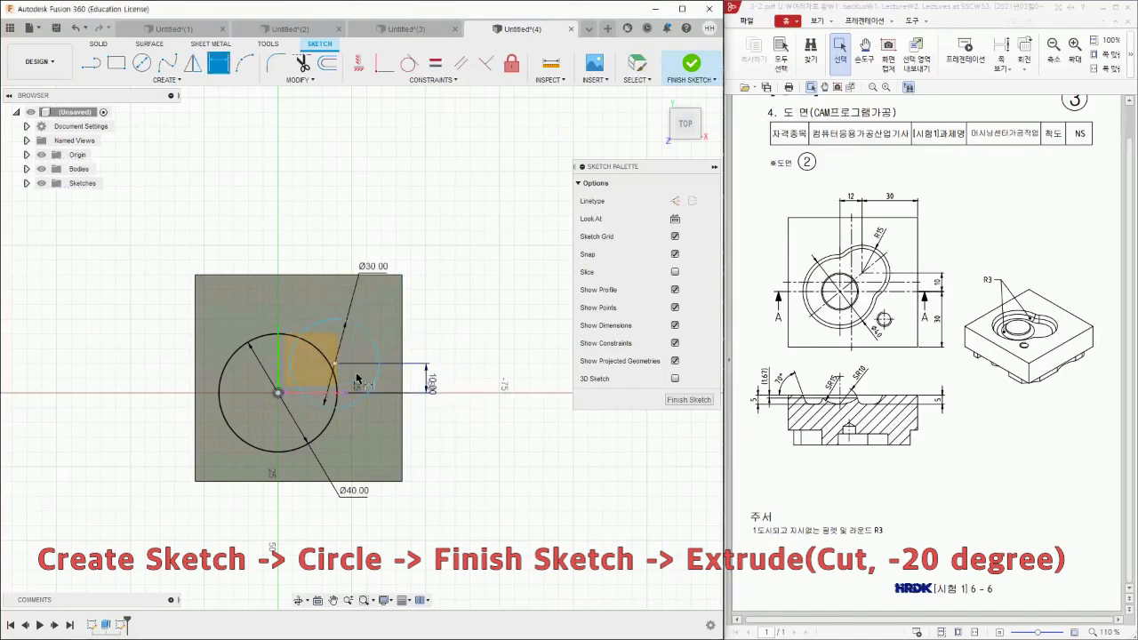
{"action": "left_click", "coordinate": [279, 371]}
{"action": "left_click", "coordinate": [291, 242]}
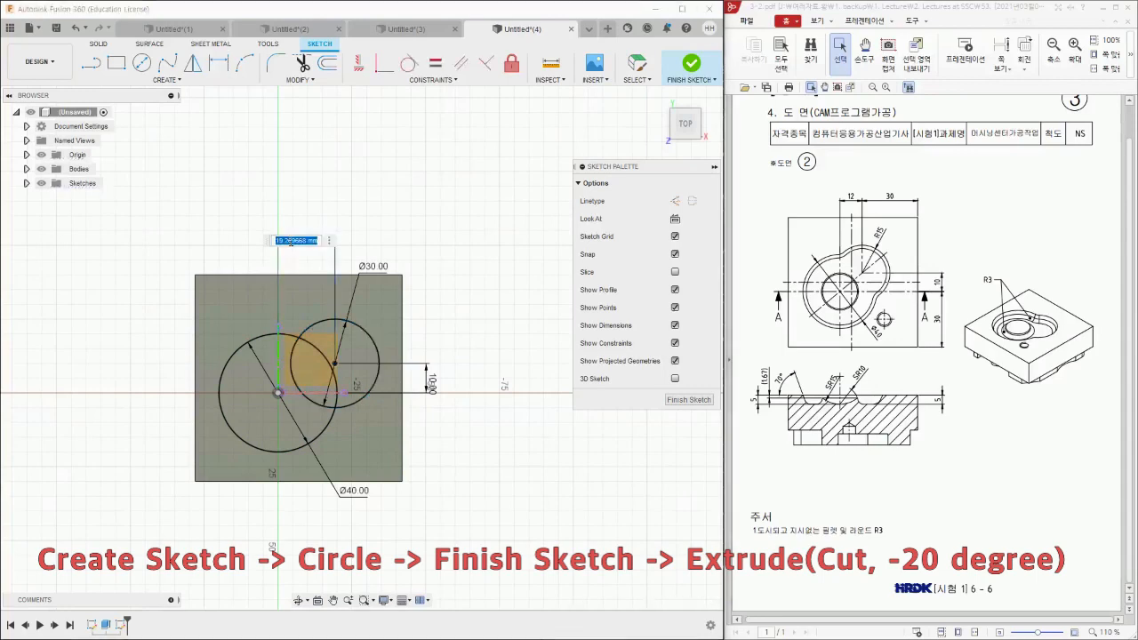
{"action": "type", "text": "12"}
{"action": "key", "text": "Return"}
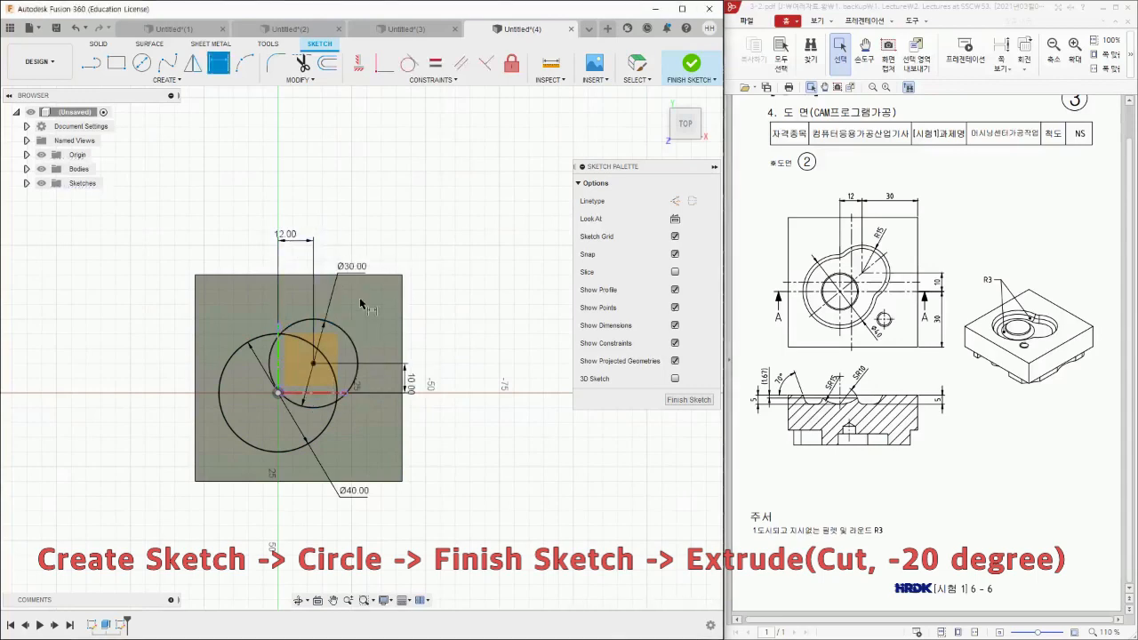
Step: Trim the arcs inside the overlap of the two circles to leave one closed outline, and finish the sketch
{"action": "scroll", "coordinate": [293, 379], "scroll_direction": "up", "scroll_amount": 3}
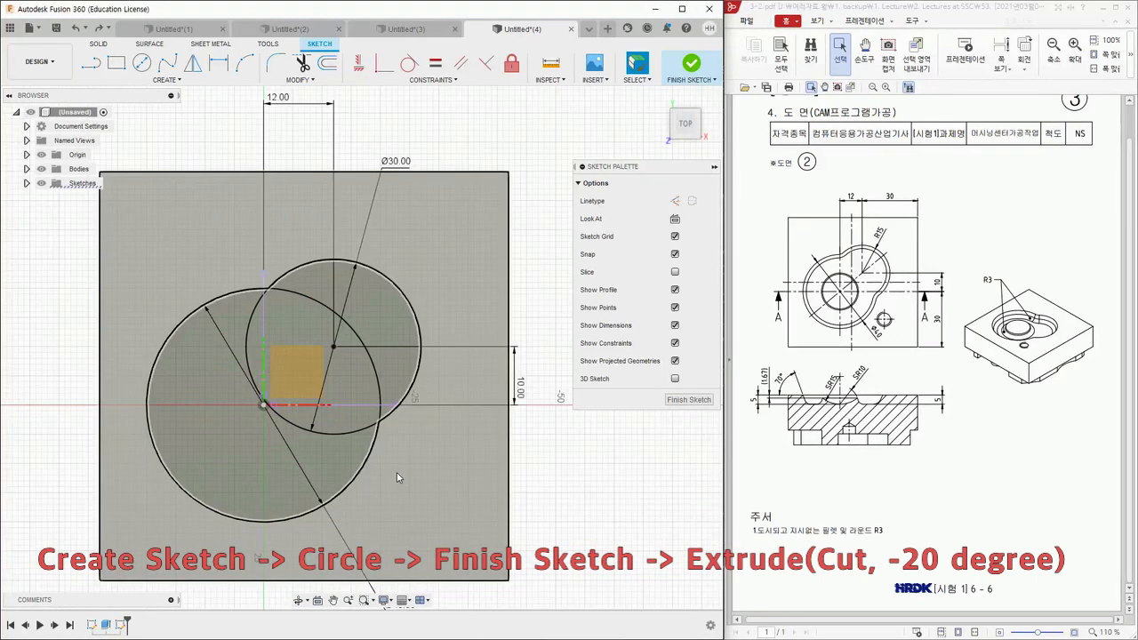
{"action": "left_click", "coordinate": [302, 63]}
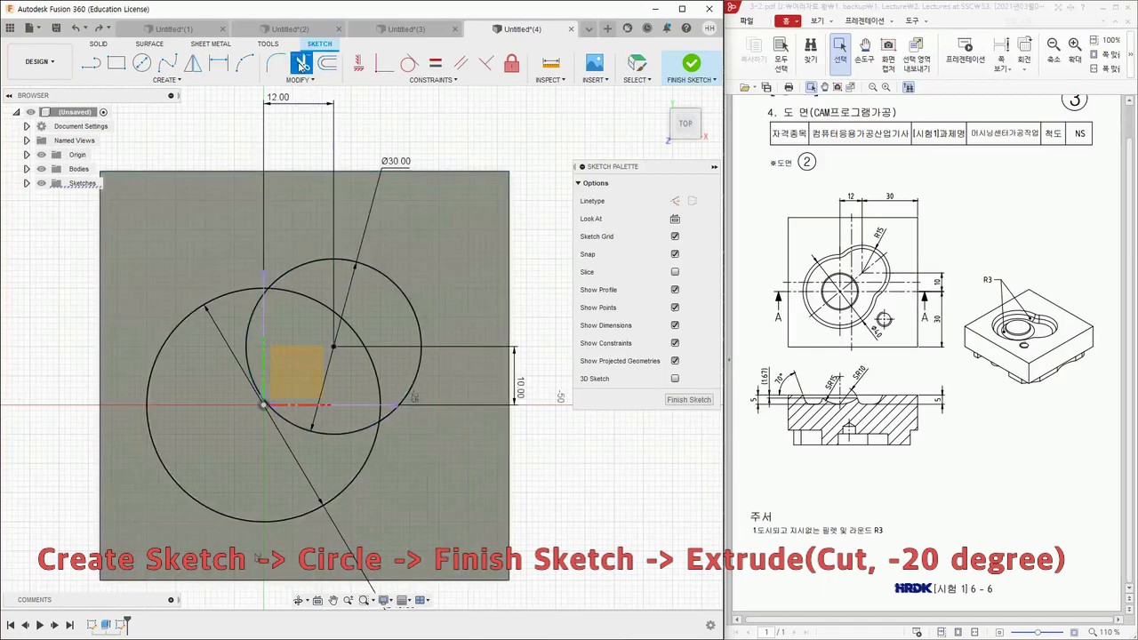
{"action": "left_click", "coordinate": [303, 303]}
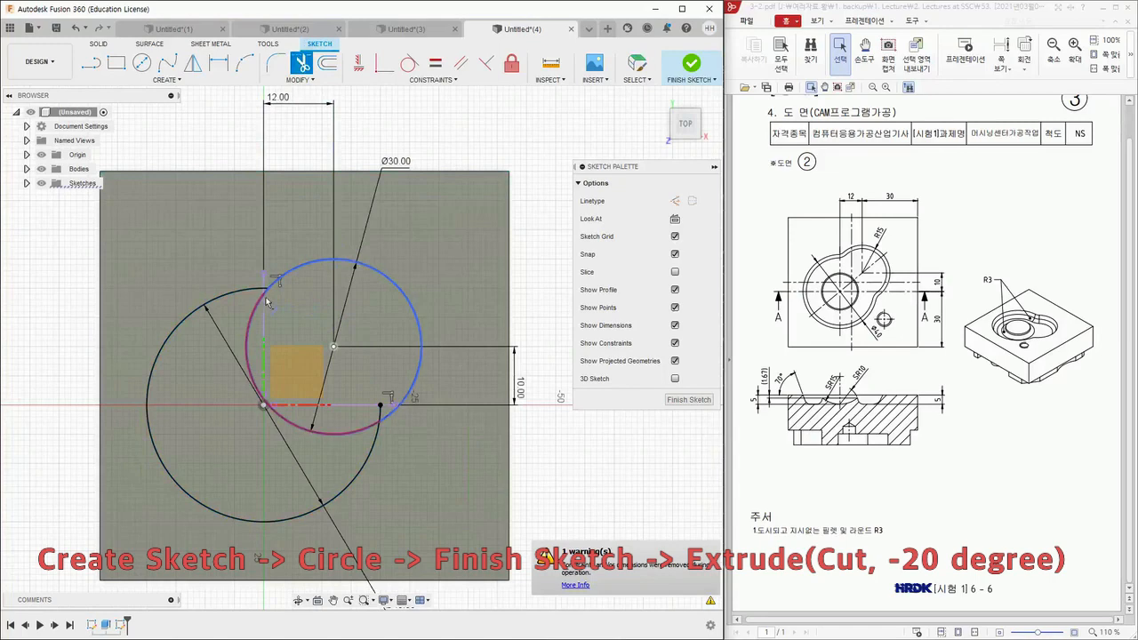
{"action": "scroll", "coordinate": [253, 315], "scroll_direction": "up", "scroll_amount": 5}
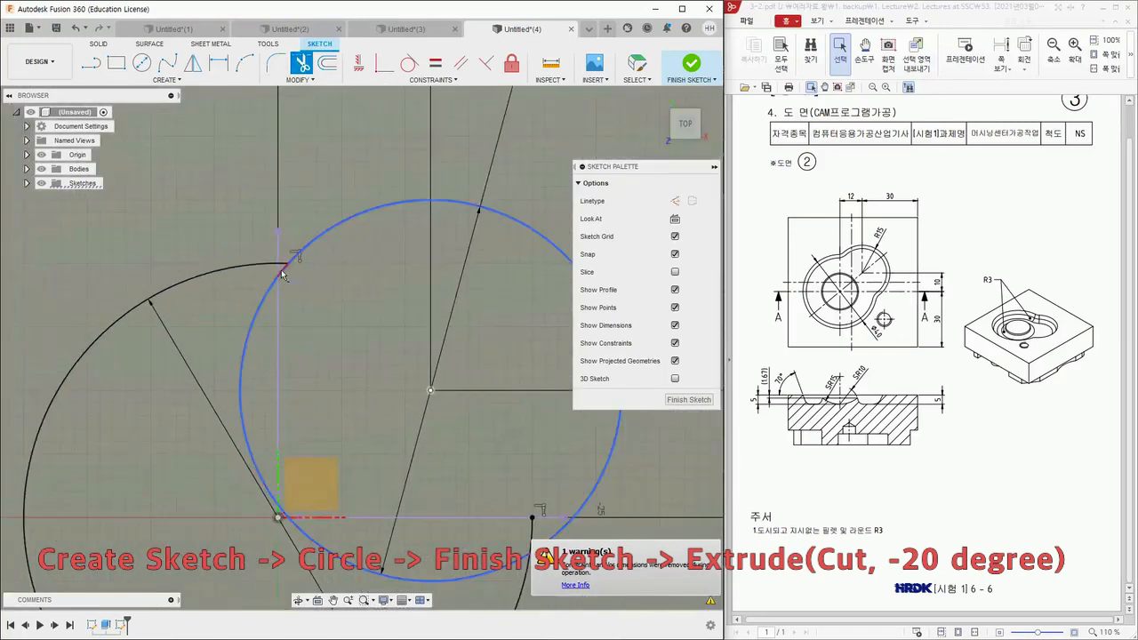
{"action": "left_click", "coordinate": [260, 313]}
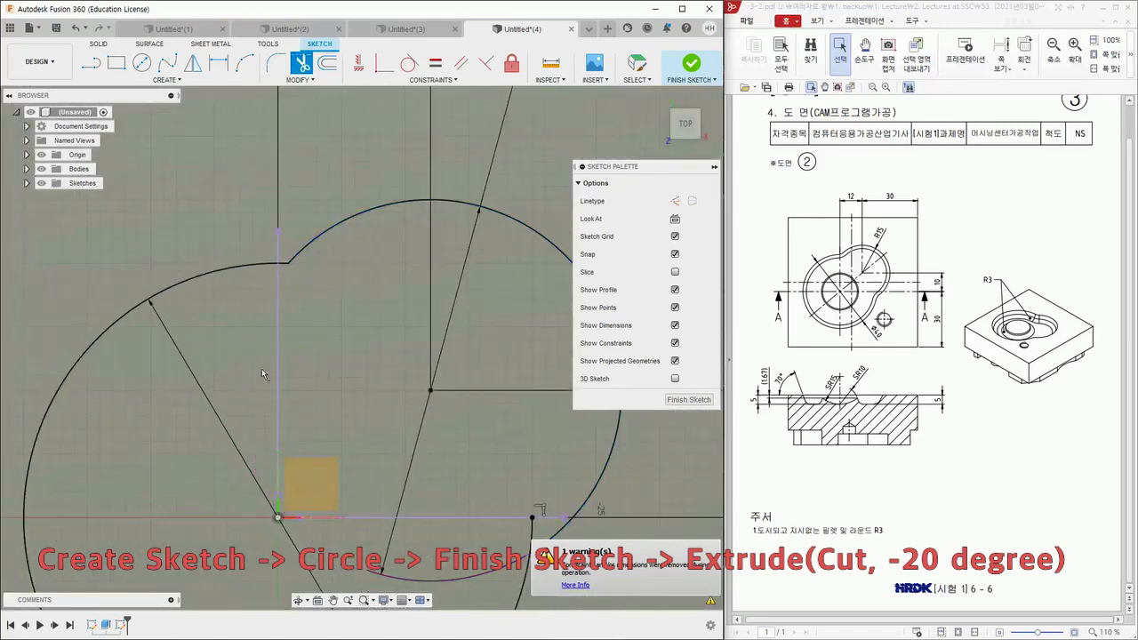
{"action": "scroll", "coordinate": [492, 507], "scroll_direction": "down", "scroll_amount": 3}
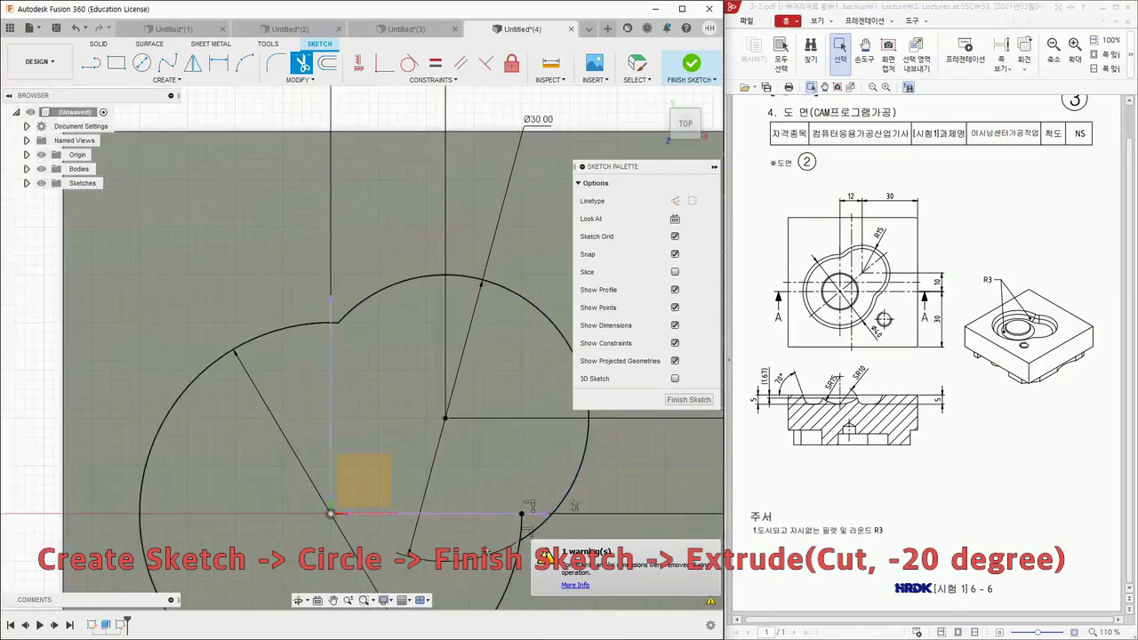
{"action": "left_click", "coordinate": [515, 513]}
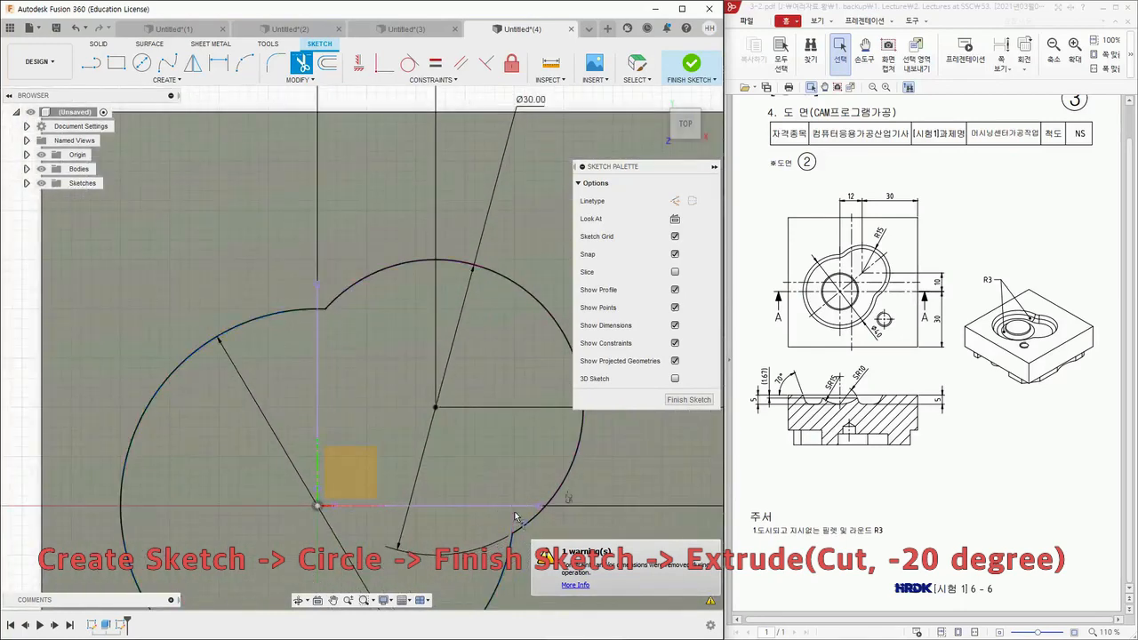
{"action": "scroll", "coordinate": [374, 461], "scroll_direction": "down", "scroll_amount": 2}
{"action": "scroll", "coordinate": [374, 461], "scroll_direction": "up", "scroll_amount": 4}
{"action": "scroll", "coordinate": [375, 461], "scroll_direction": "down", "scroll_amount": 7}
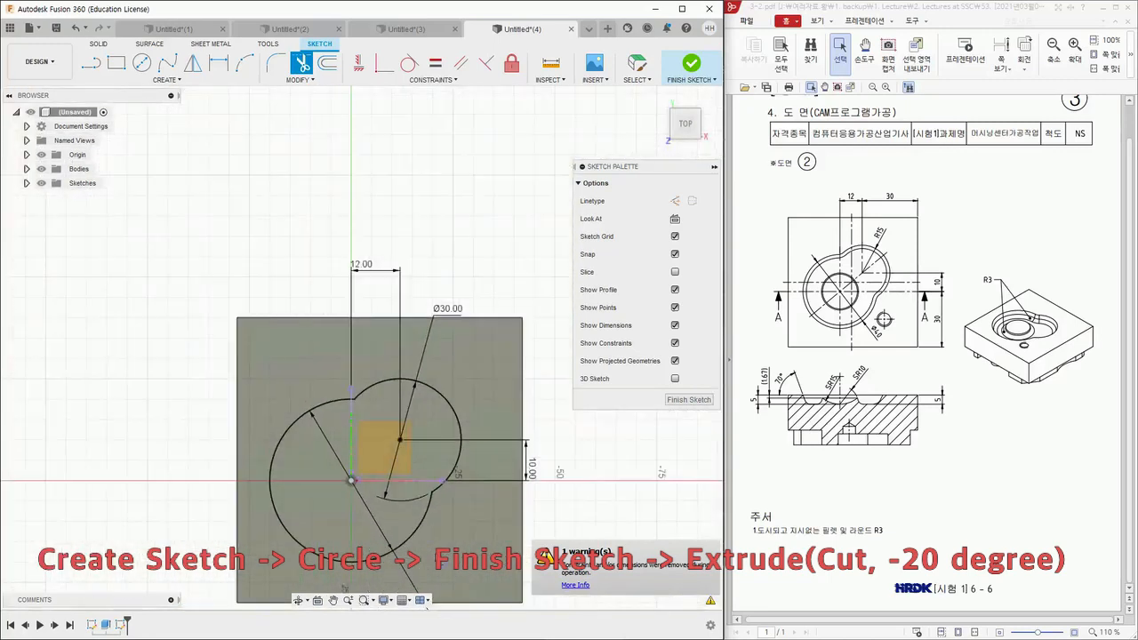
{"action": "scroll", "coordinate": [441, 563], "scroll_direction": "up", "scroll_amount": 1}
{"action": "middle_click_drag", "start_coordinate": [442, 564], "coordinate": [425, 486]}
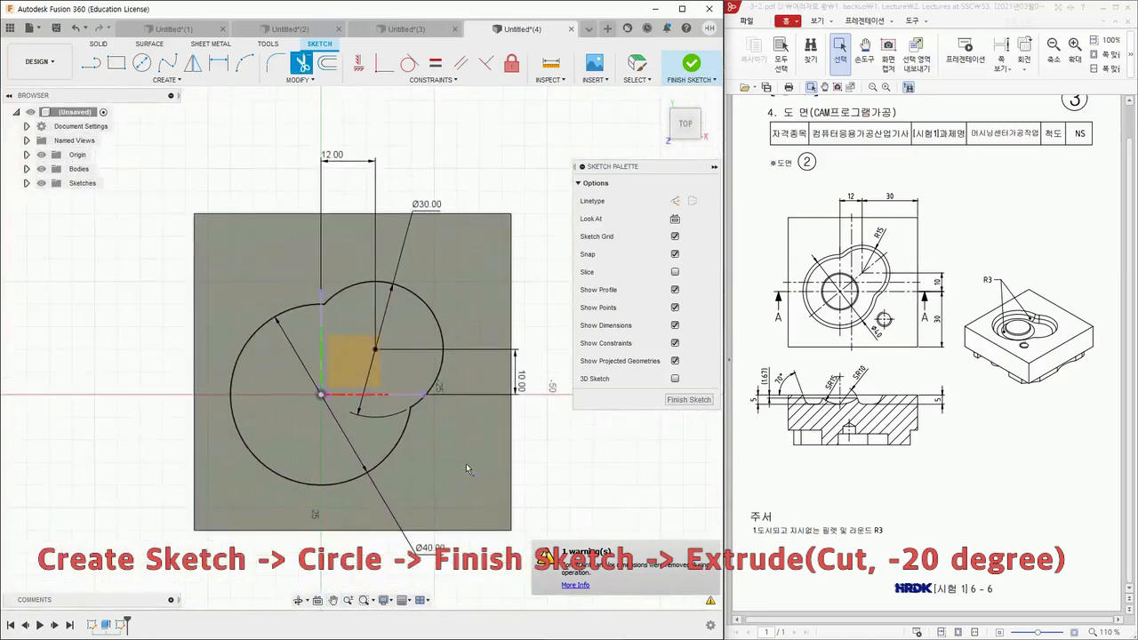
{"action": "left_click", "coordinate": [691, 65]}
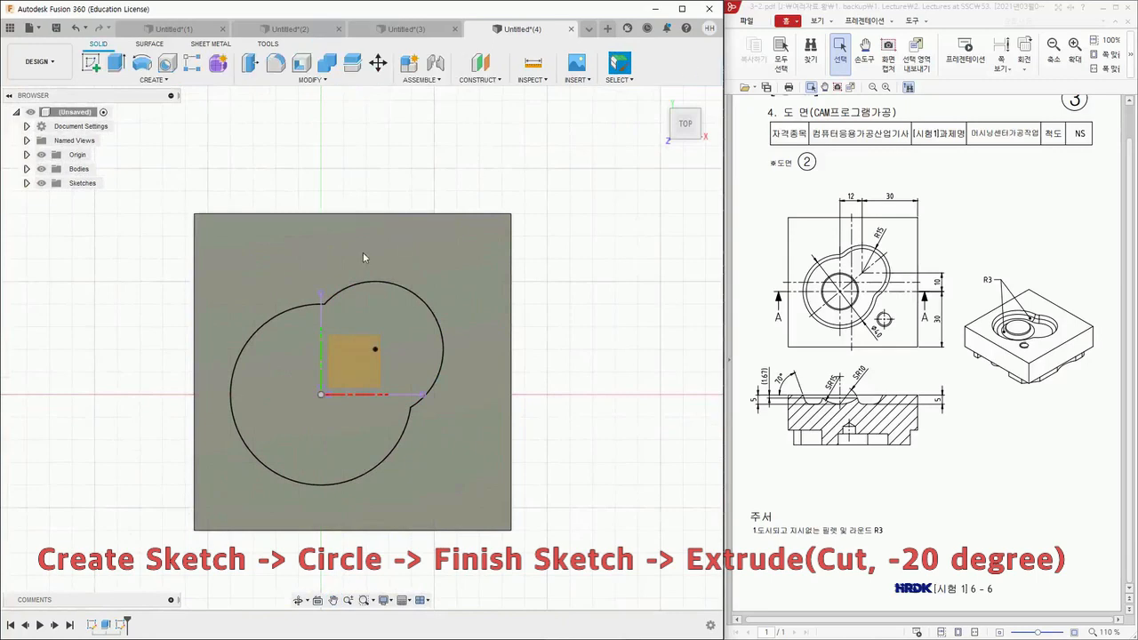
Step: Extrude the merged two-circle profile 5 mm down into the block as a cut
{"action": "left_click", "coordinate": [117, 63]}
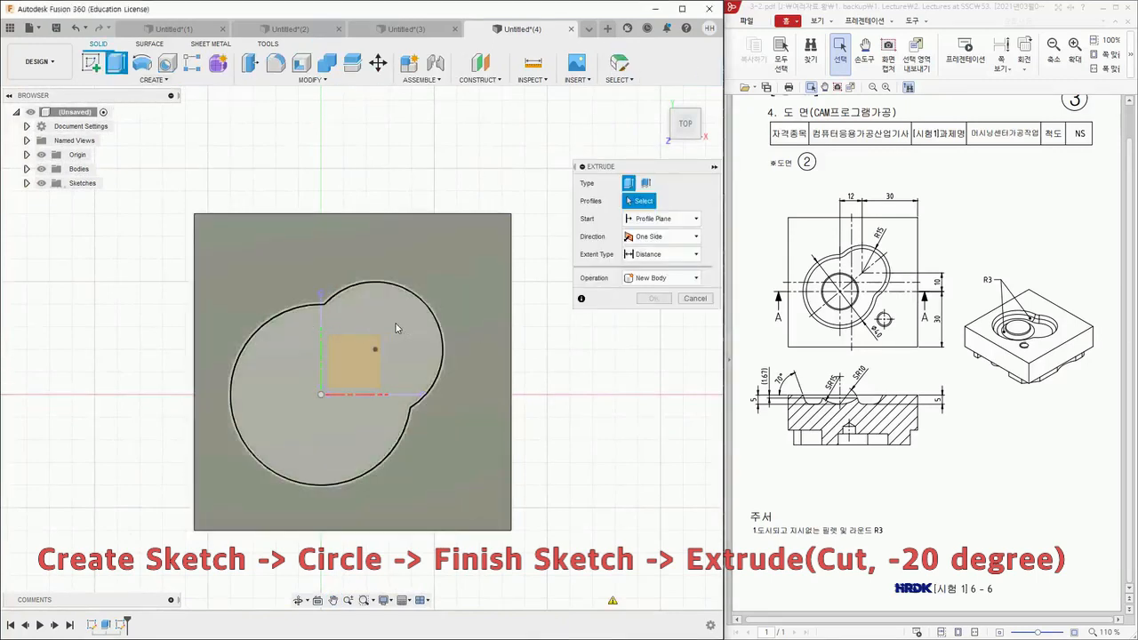
{"action": "left_click", "coordinate": [401, 462]}
{"action": "middle_click_drag", "start_coordinate": [408, 478], "coordinate": [315, 320], "text": "shift"}
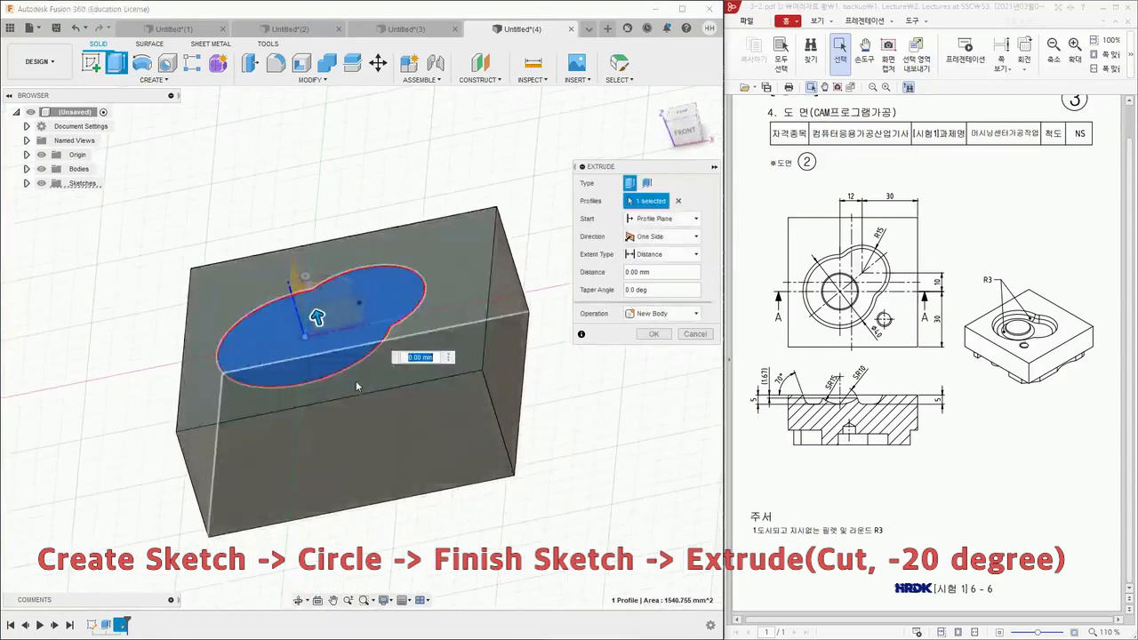
{"action": "left_click_drag", "start_coordinate": [317, 315], "coordinate": [341, 393]}
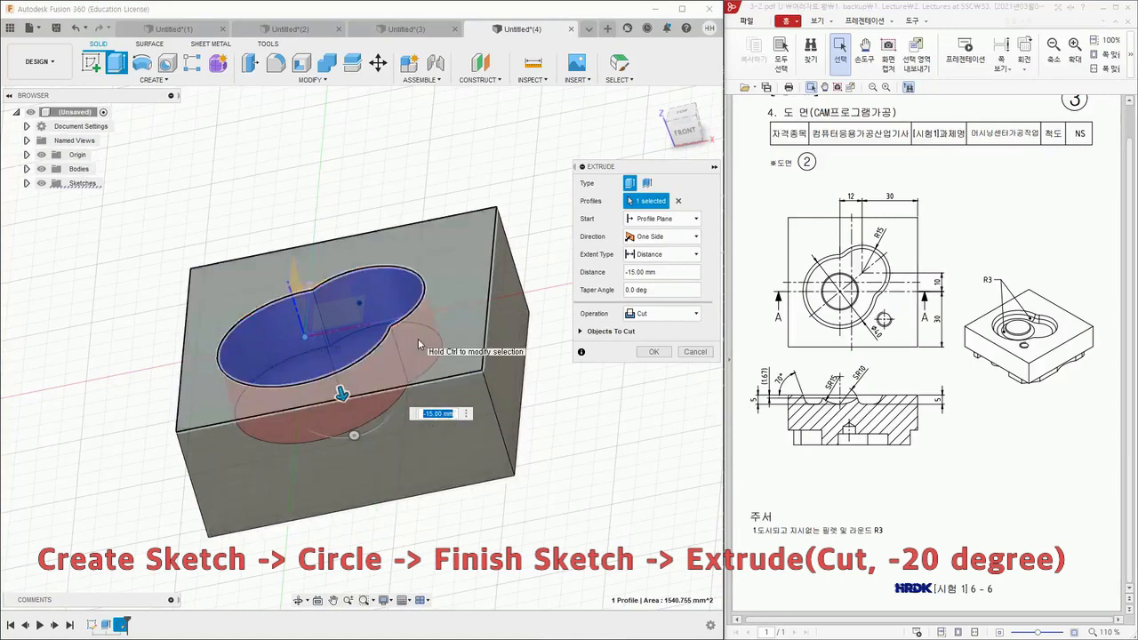
{"action": "key", "text": "Return"}
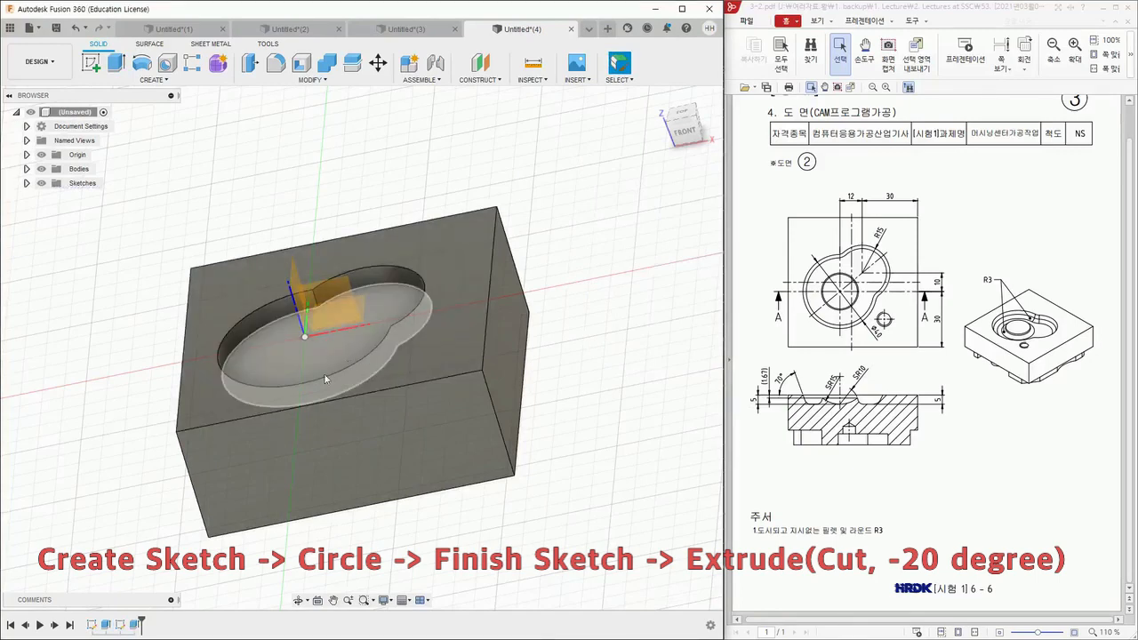
Step: Edit the pocket's extruded cut and set its taper angle to -20 degrees
{"action": "right_click", "coordinate": [136, 626]}
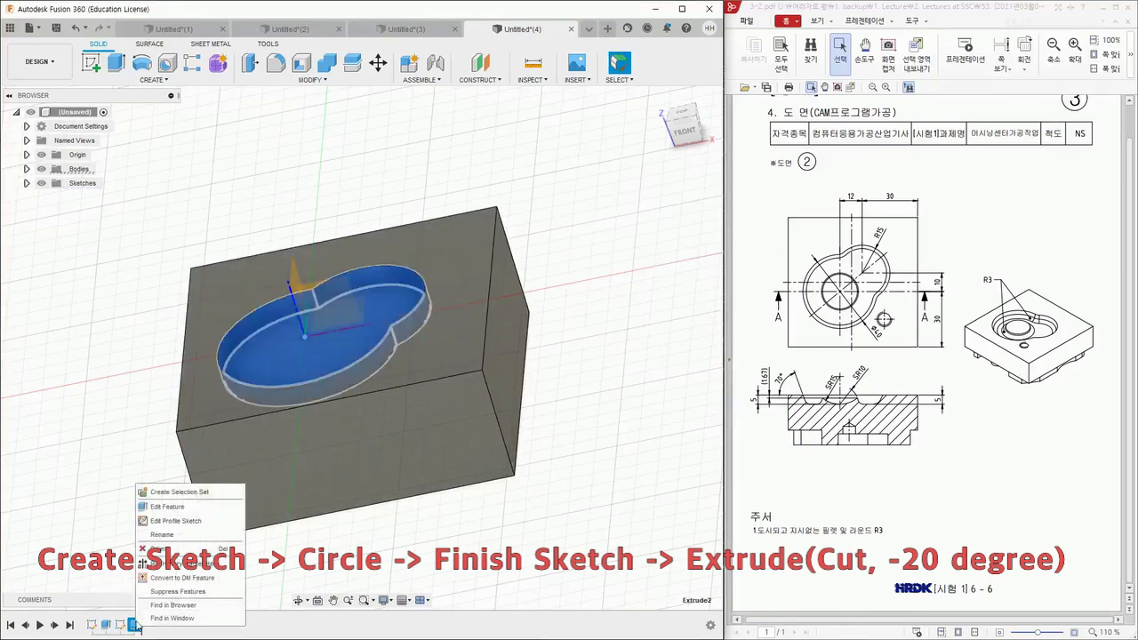
{"action": "left_click", "coordinate": [168, 506]}
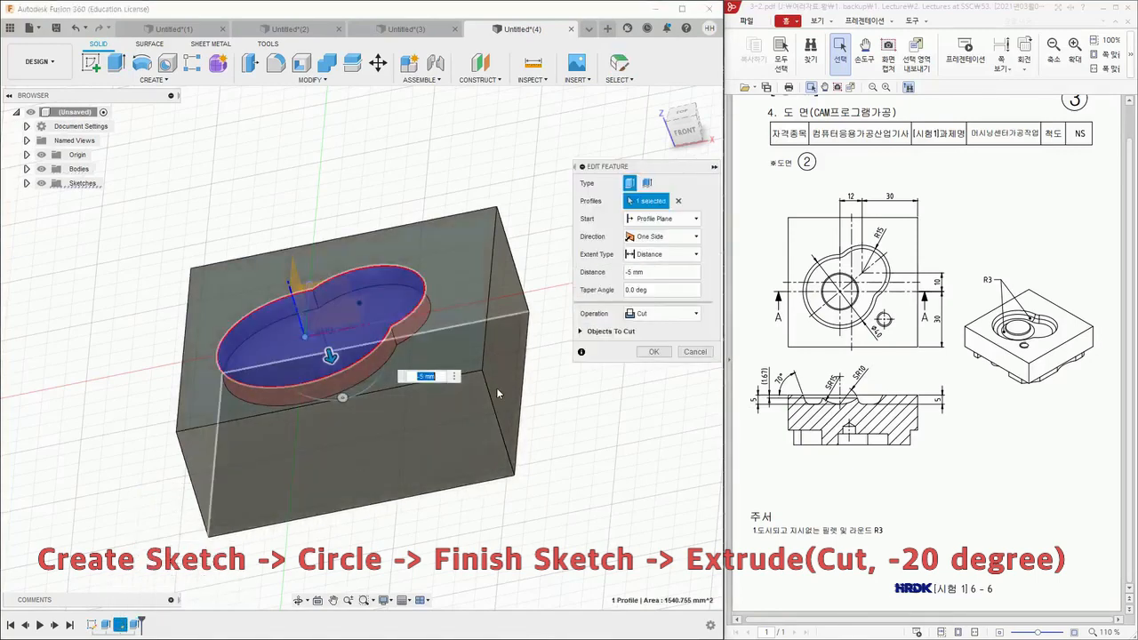
{"action": "left_click", "coordinate": [641, 287]}
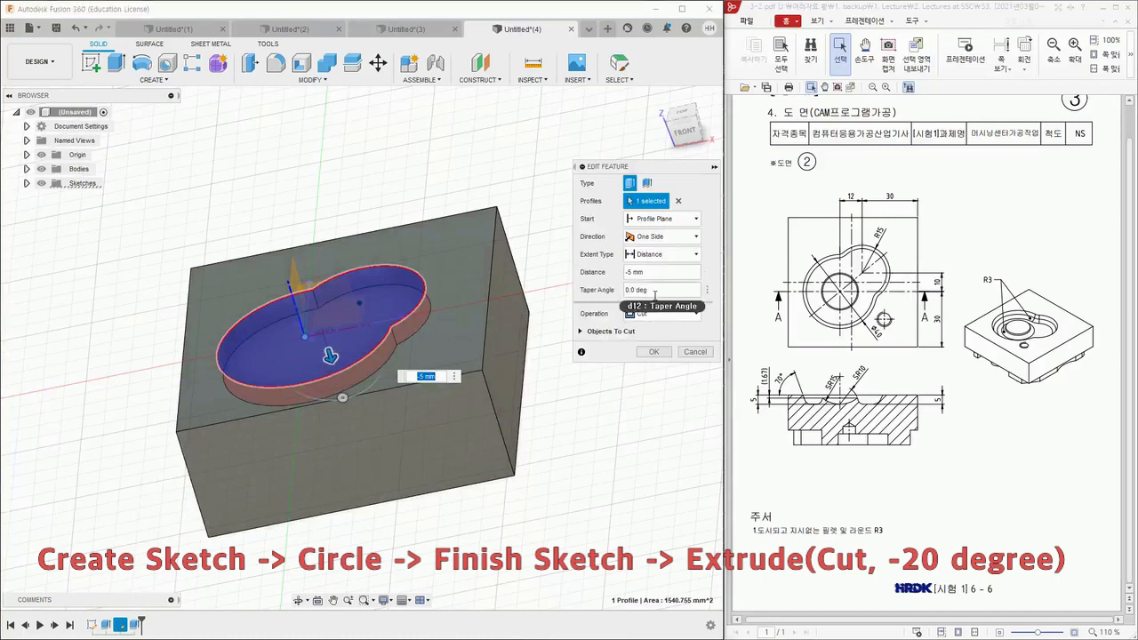
{"action": "type", "text": "-20"}
{"action": "key", "text": "Return"}
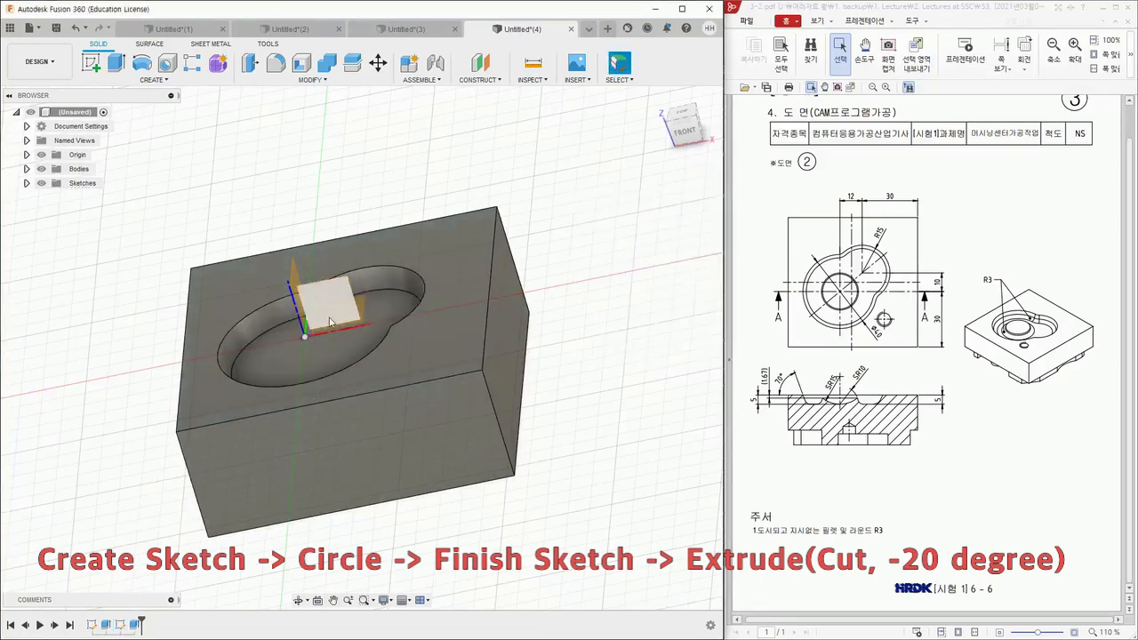
Step: Start a new sketch on the vertical front (XZ) origin plane and hide the bodies
{"action": "middle_click_drag", "start_coordinate": [305, 338], "coordinate": [324, 313], "text": "shift"}
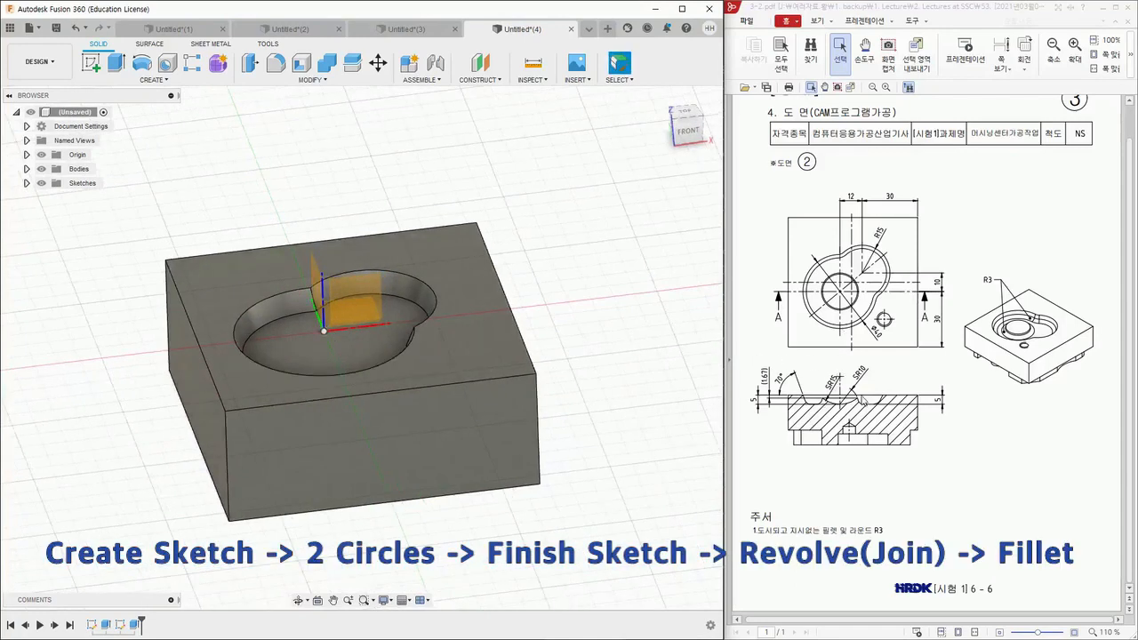
{"action": "middle_click_drag", "start_coordinate": [610, 368], "coordinate": [582, 371]}
{"action": "scroll", "coordinate": [581, 370], "scroll_direction": "up", "scroll_amount": 1}
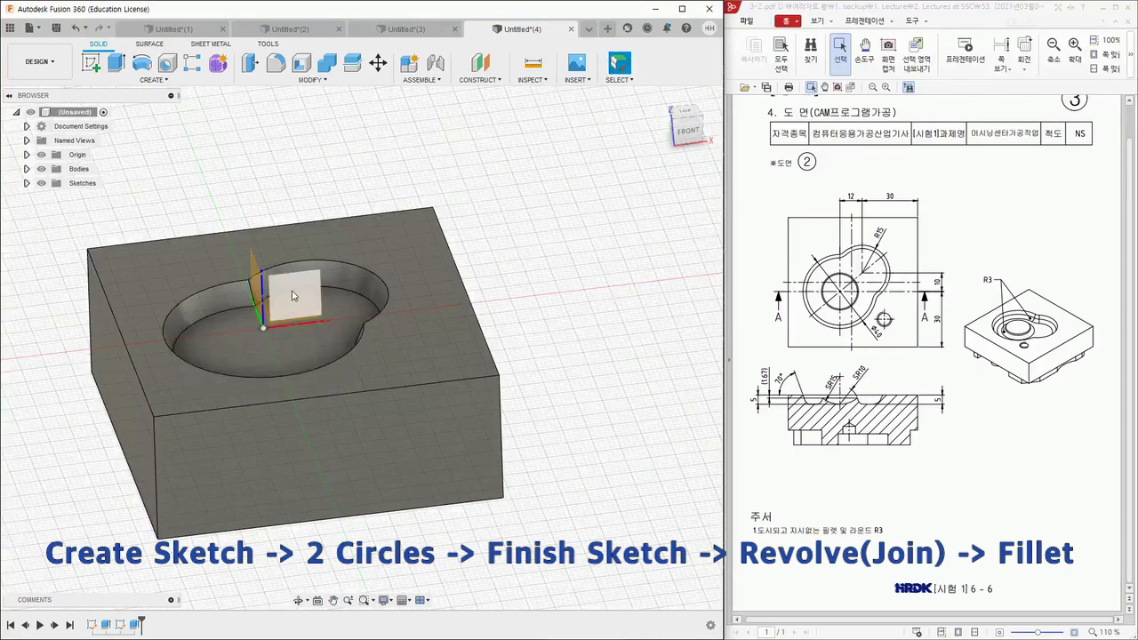
{"action": "left_click", "coordinate": [151, 80]}
{"action": "left_click", "coordinate": [240, 104]}
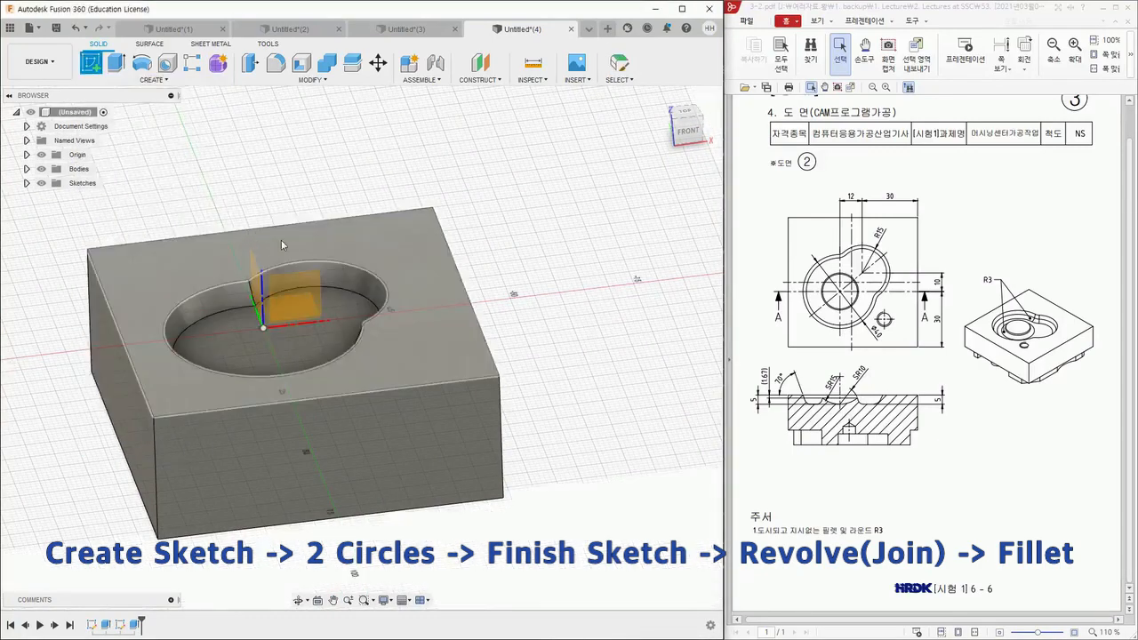
{"action": "left_click", "coordinate": [283, 282]}
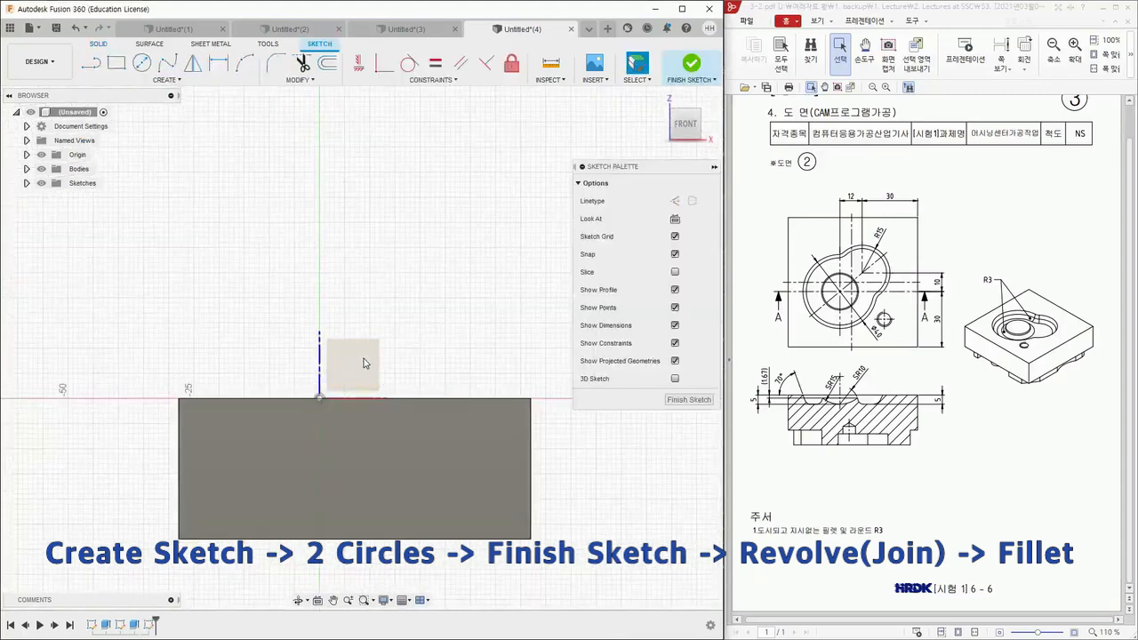
{"action": "left_click", "coordinate": [40, 169]}
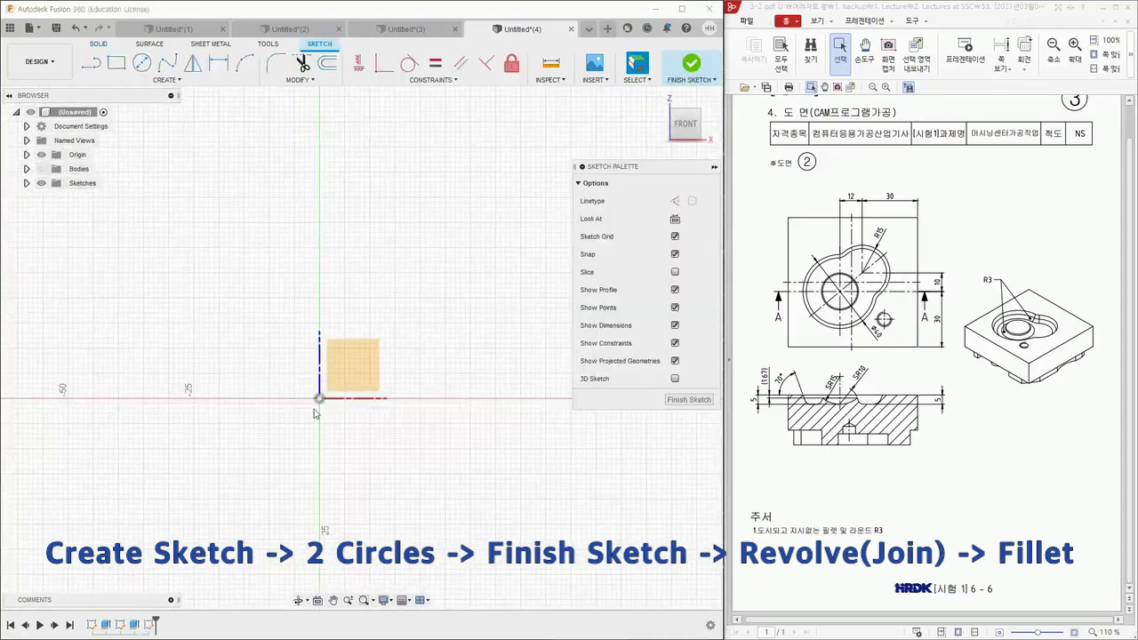
{"action": "scroll", "coordinate": [382, 452], "scroll_direction": "up", "scroll_amount": 4}
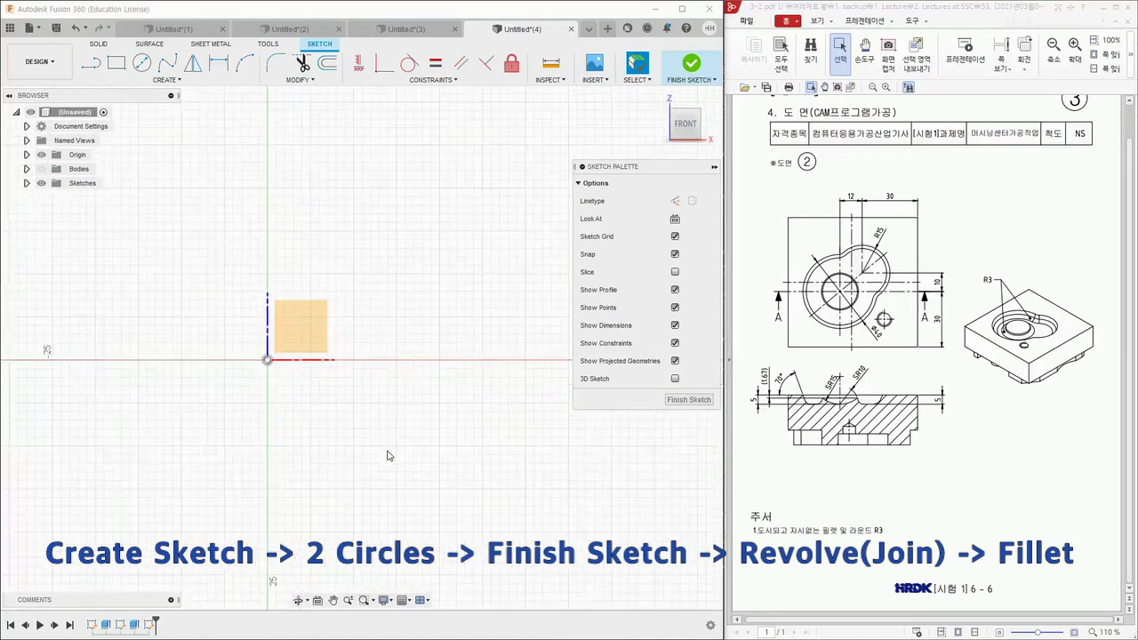
Step: Draw a horizontal line about 16 mm long just below the origin, crossing the vertical axis, and convert it to construction geometry
{"action": "left_click", "coordinate": [90, 62]}
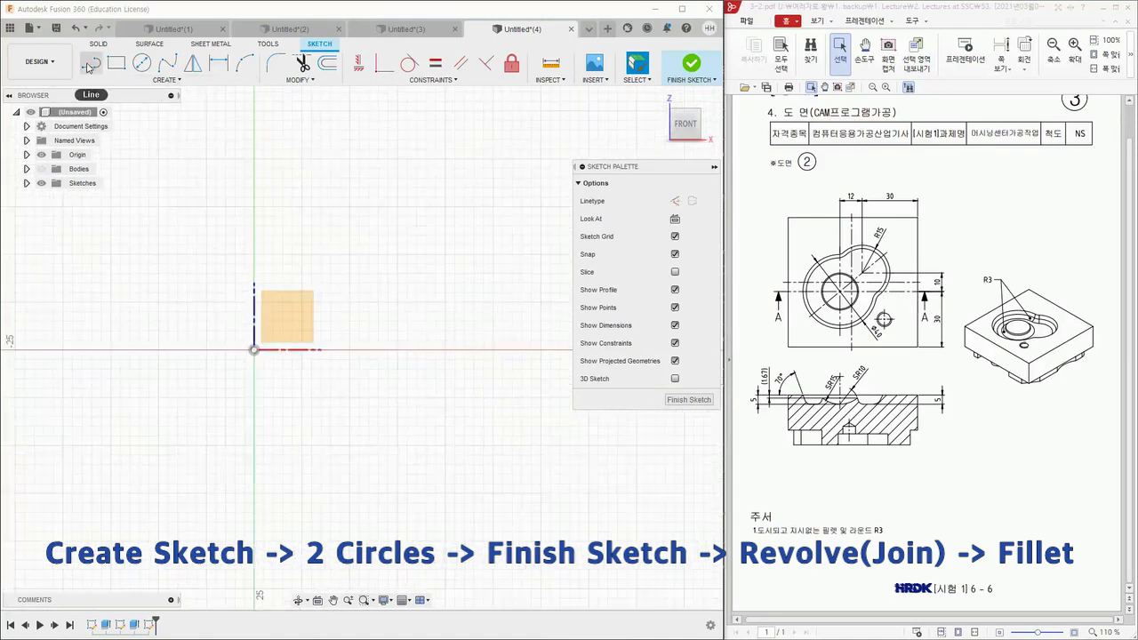
{"action": "left_click", "coordinate": [187, 368]}
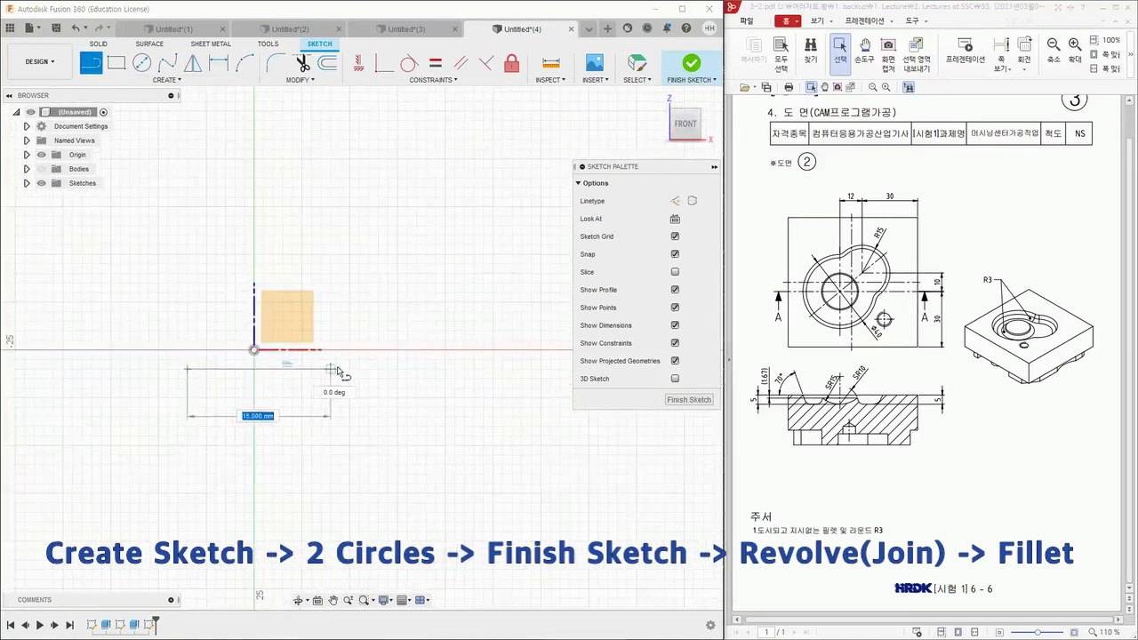
{"action": "left_click", "coordinate": [341, 368]}
{"action": "key", "text": "Escape"}
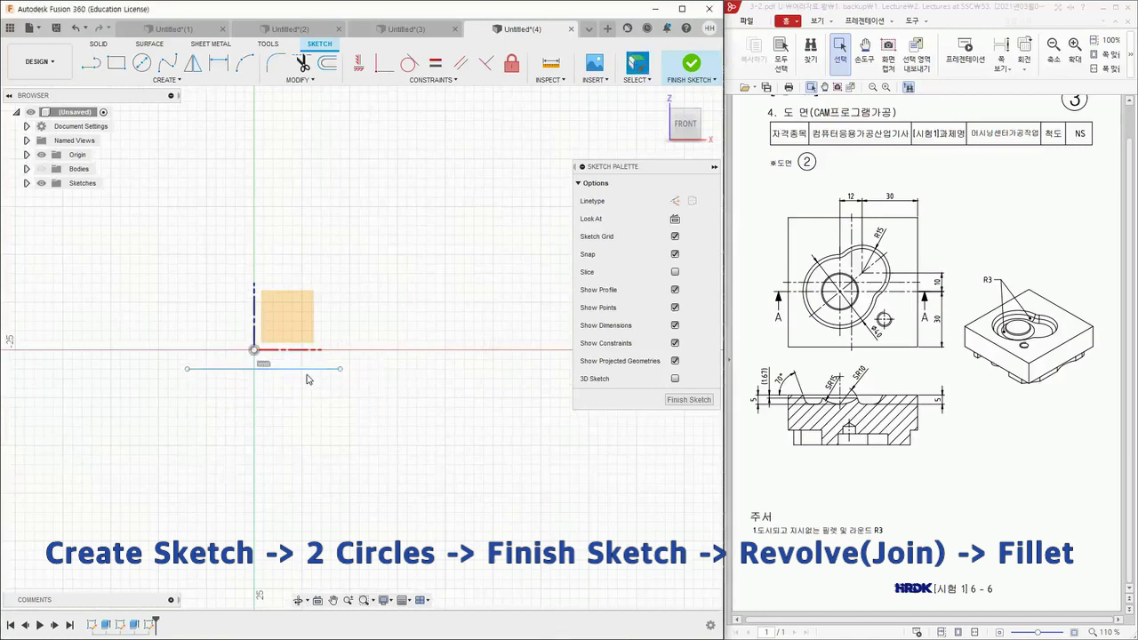
{"action": "left_click", "coordinate": [305, 370]}
{"action": "key", "text": "x"}
{"action": "left_click", "coordinate": [369, 453]}
Step: Dimension the horizontal construction line 5 mm below the origin
{"action": "key", "text": "d"}
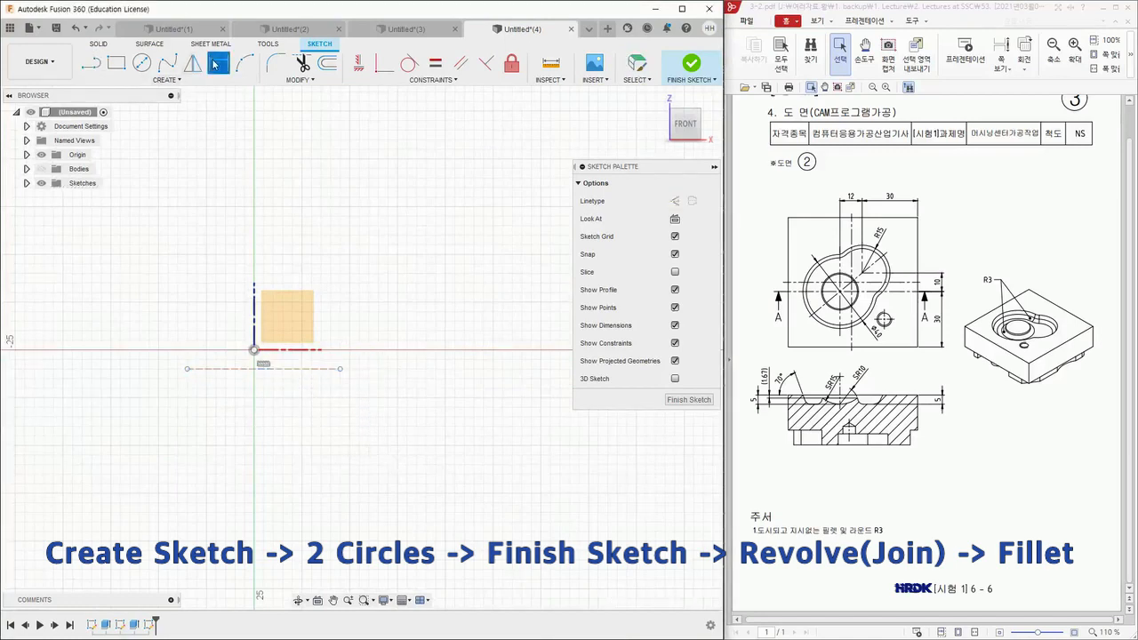
{"action": "left_click", "coordinate": [307, 368]}
{"action": "left_click", "coordinate": [256, 351]}
{"action": "left_click", "coordinate": [443, 368]}
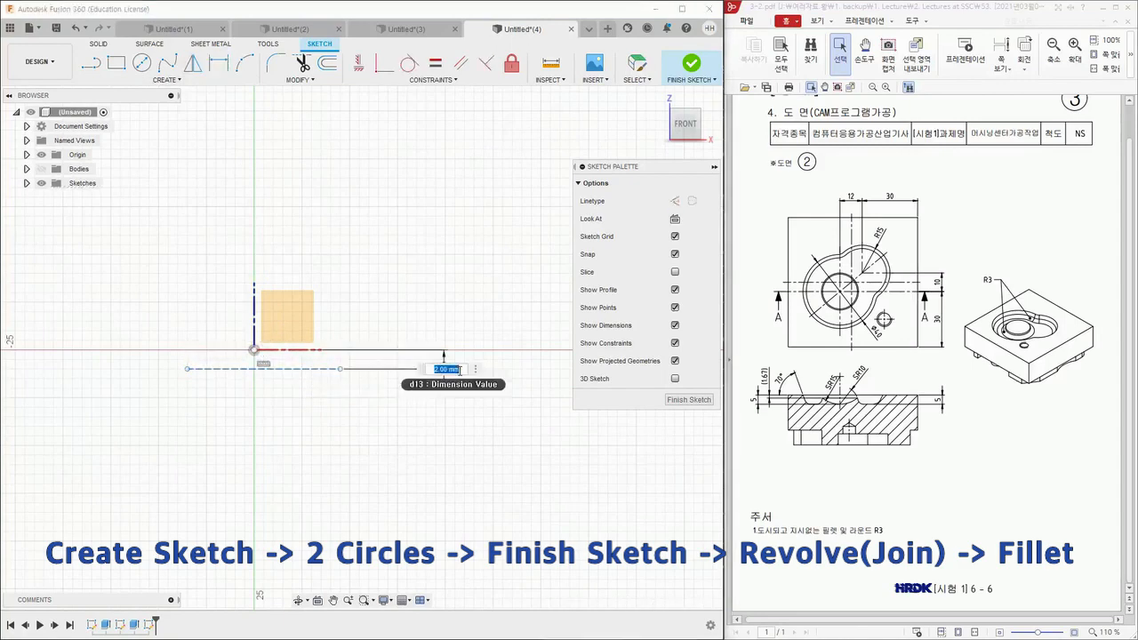
{"action": "key", "text": "Return"}
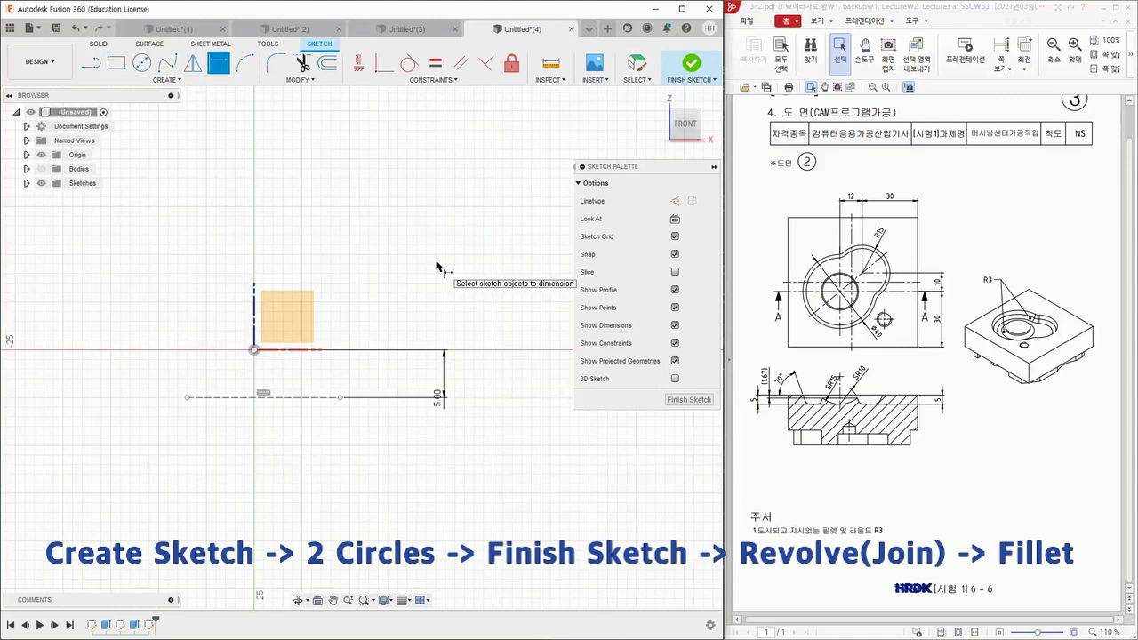
{"action": "left_click", "coordinate": [142, 62]}
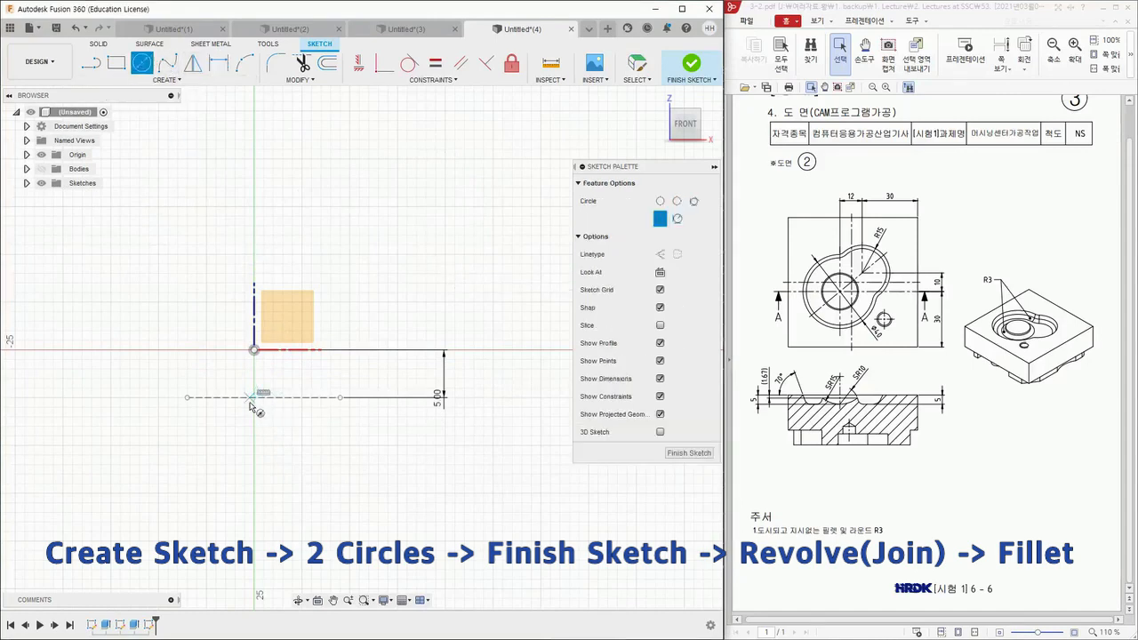
{"action": "scroll", "coordinate": [261, 401], "scroll_direction": "down", "scroll_amount": 1}
{"action": "scroll", "coordinate": [261, 409], "scroll_direction": "up", "scroll_amount": 5}
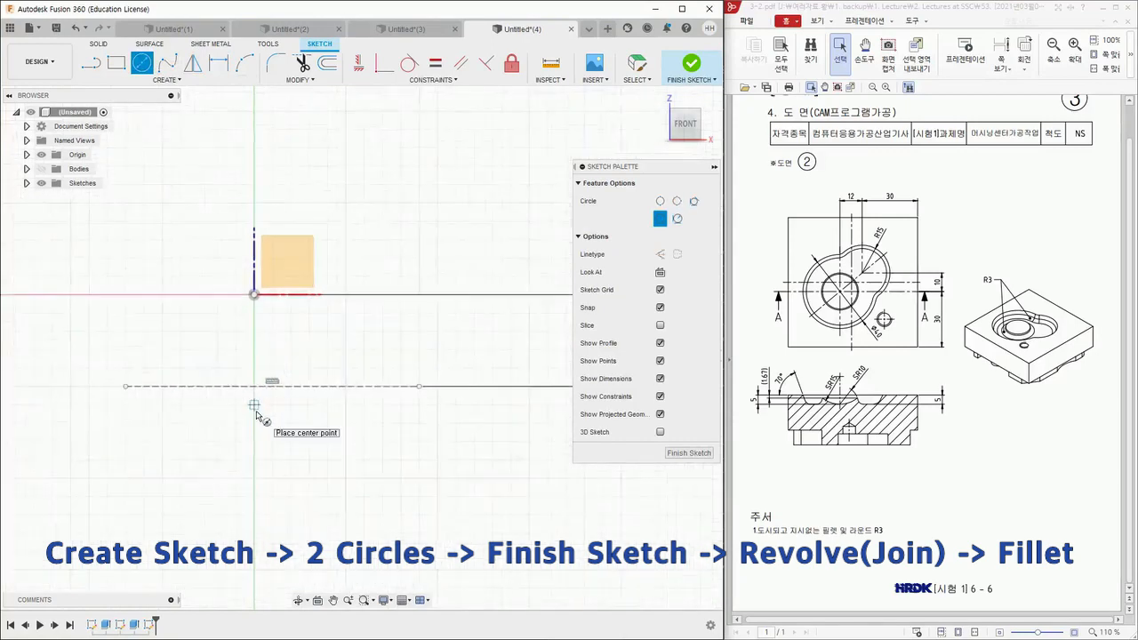
{"action": "key", "text": "Escape"}
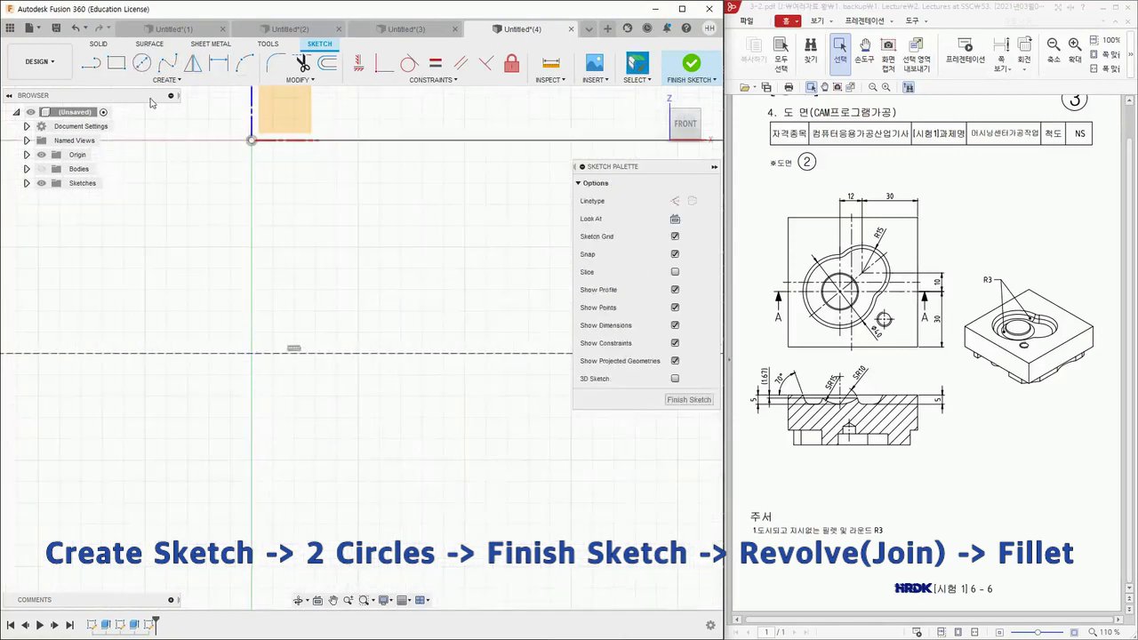
Step: Draw a vertical line from the origin to just below the horizontal construction line, and convert it to construction geometry
{"action": "key", "text": "l"}
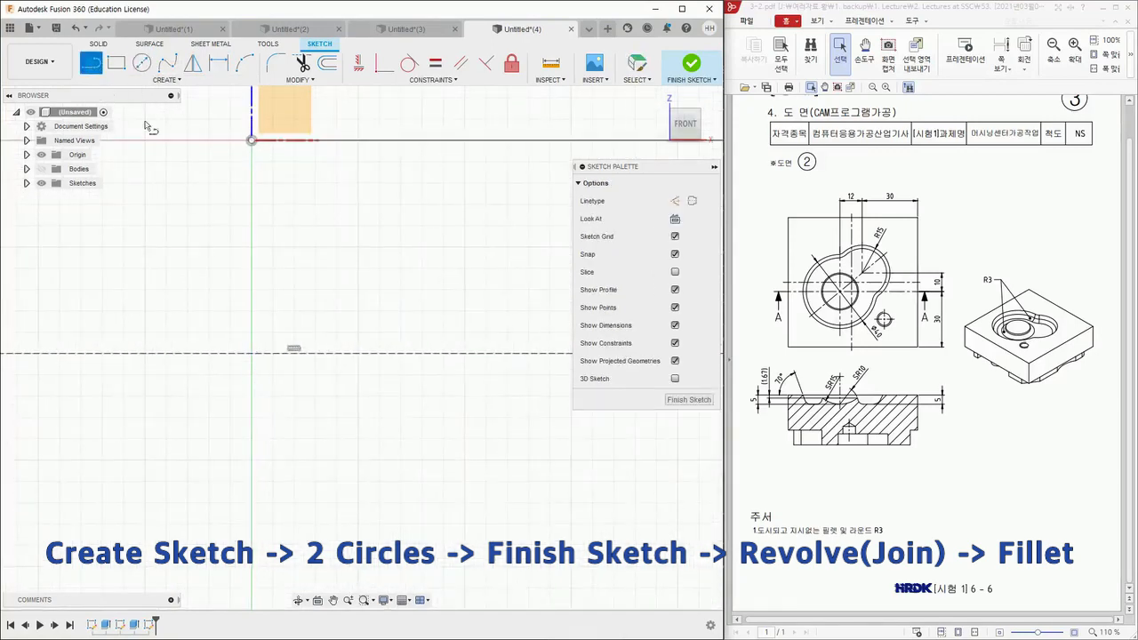
{"action": "left_click", "coordinate": [249, 138]}
{"action": "left_click", "coordinate": [251, 395]}
{"action": "key", "text": "Escape"}
{"action": "left_click", "coordinate": [253, 377]}
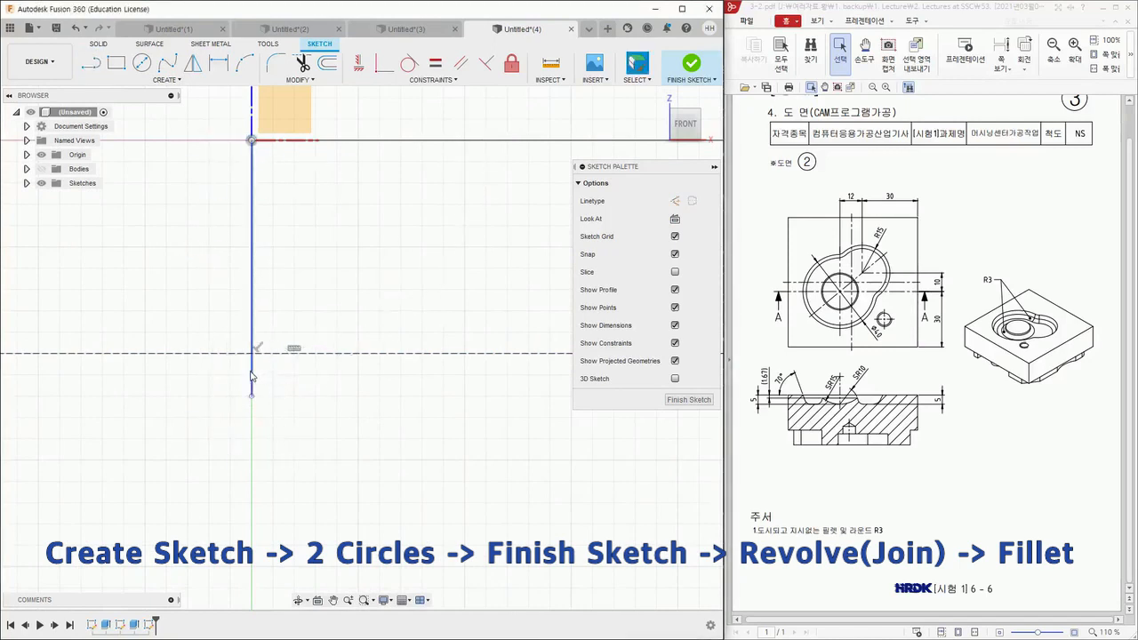
{"action": "key", "text": "x"}
{"action": "left_click", "coordinate": [315, 424]}
Step: Place a sketch point where the two construction lines cross and draw a circle about 10 mm in diameter centred on it
{"action": "left_click", "coordinate": [169, 82]}
{"action": "left_click", "coordinate": [124, 218]}
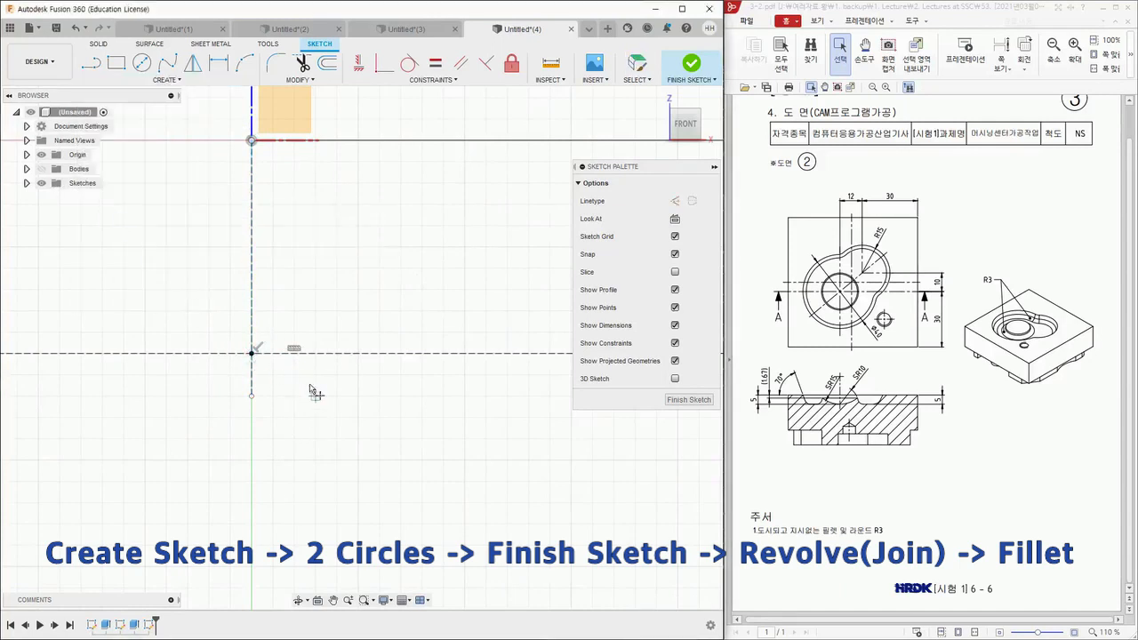
{"action": "left_click", "coordinate": [141, 62]}
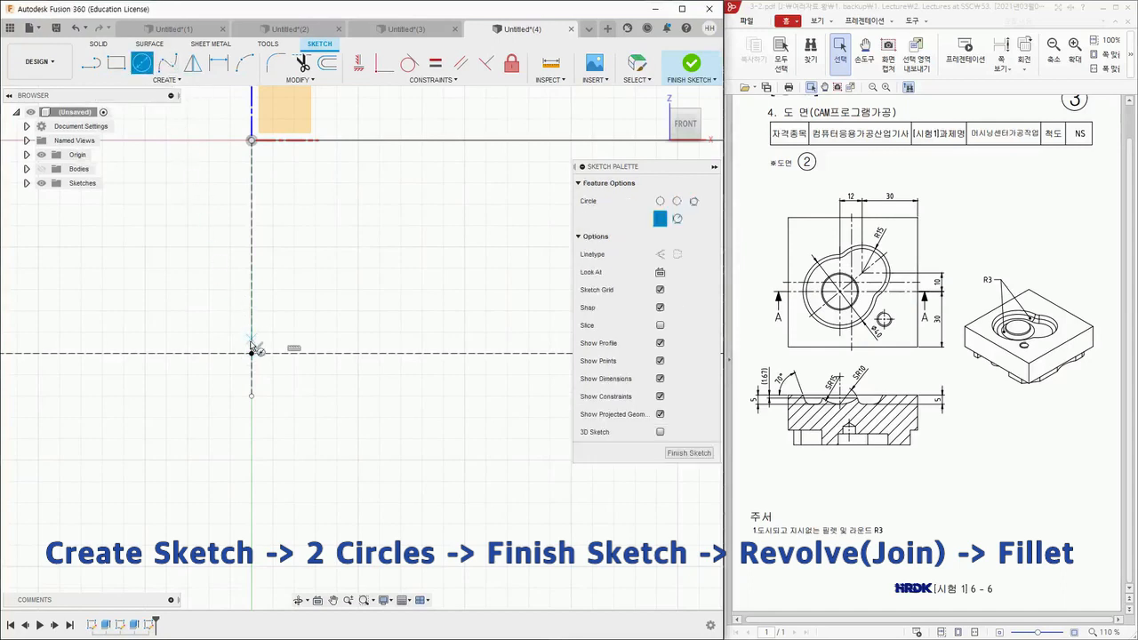
{"action": "left_click", "coordinate": [252, 353]}
{"action": "left_click", "coordinate": [430, 462]}
Step: Dimension the circle's diameter as 20 mm
{"action": "left_click", "coordinate": [218, 62]}
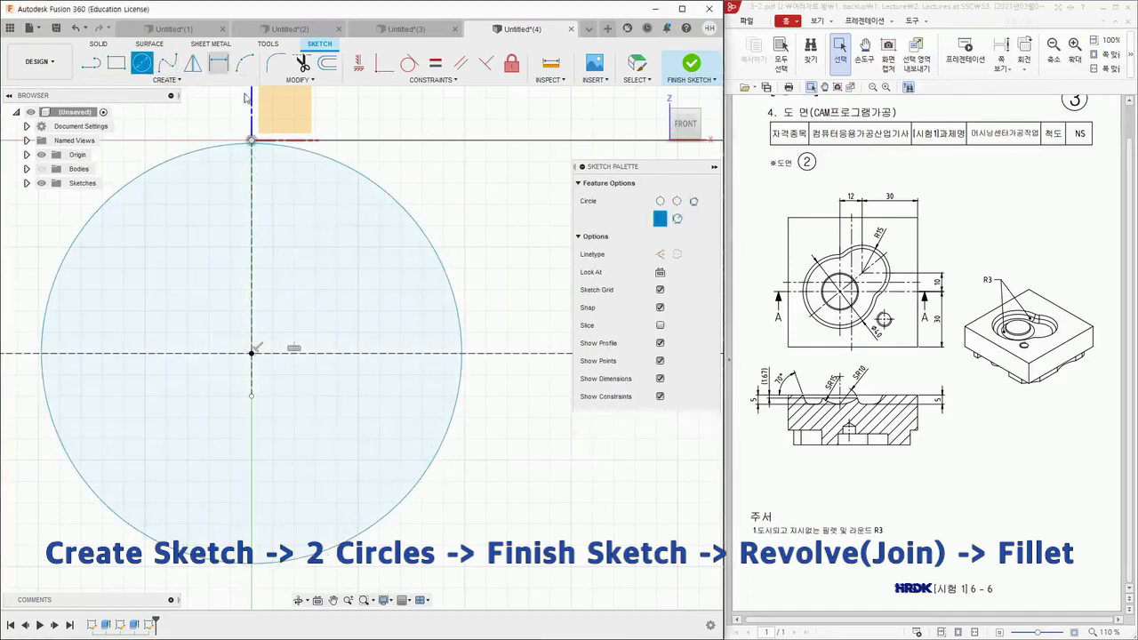
{"action": "left_click", "coordinate": [456, 418]}
{"action": "left_click", "coordinate": [504, 456]}
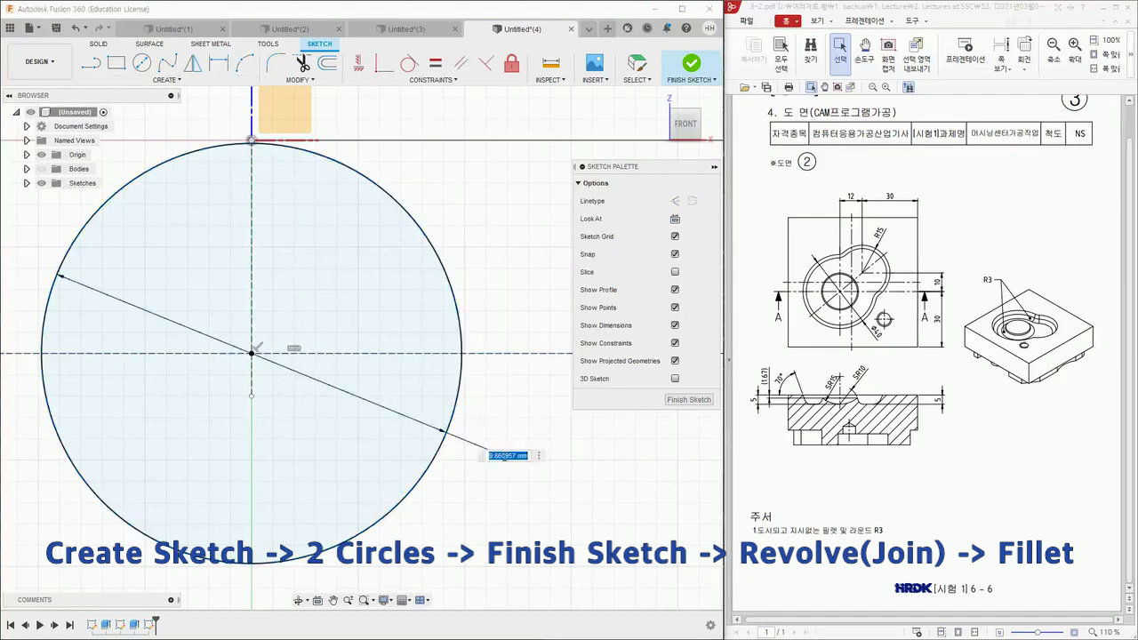
{"action": "type", "text": "20"}
{"action": "key", "text": "Return"}
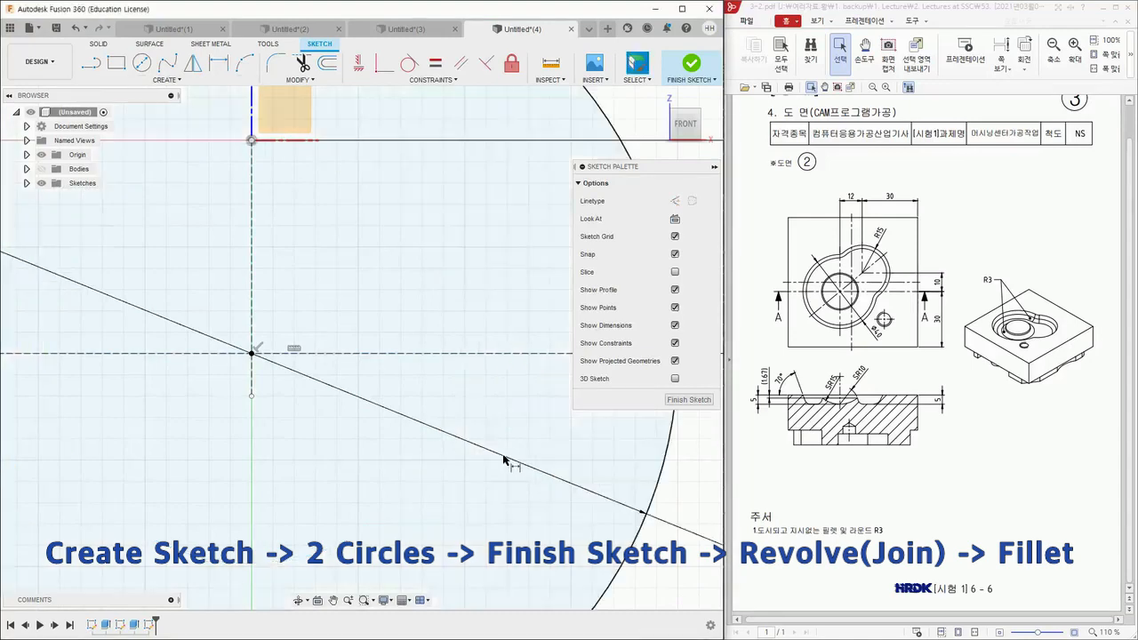
{"action": "scroll", "coordinate": [375, 387], "scroll_direction": "up", "scroll_amount": 5}
{"action": "scroll", "coordinate": [378, 393], "scroll_direction": "down", "scroll_amount": 5}
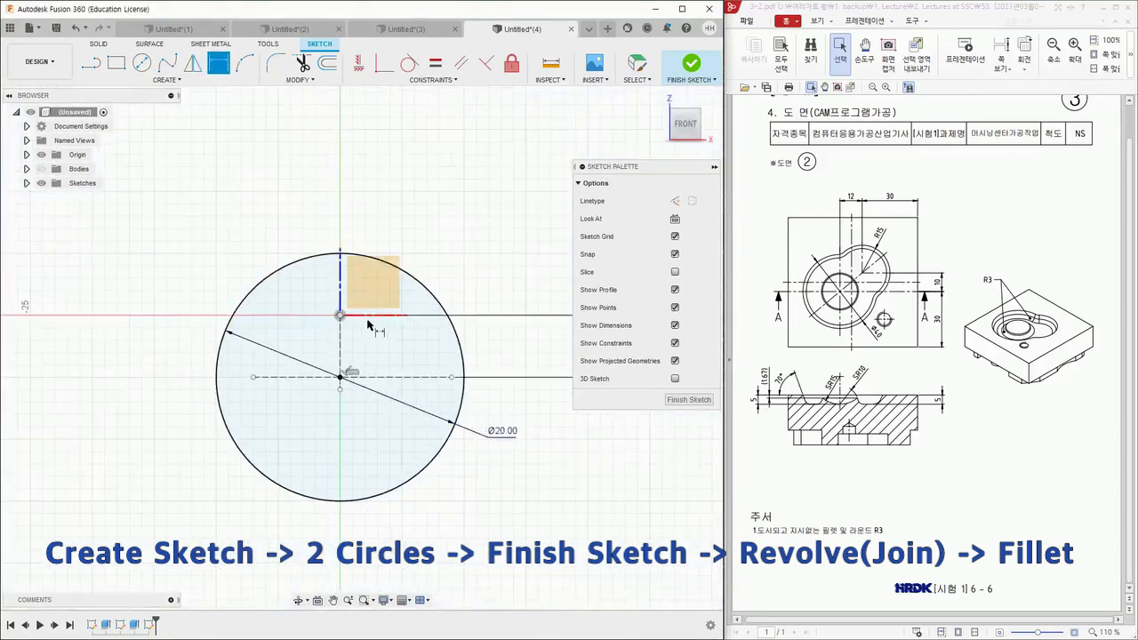
{"action": "scroll", "coordinate": [364, 322], "scroll_direction": "up", "scroll_amount": 3}
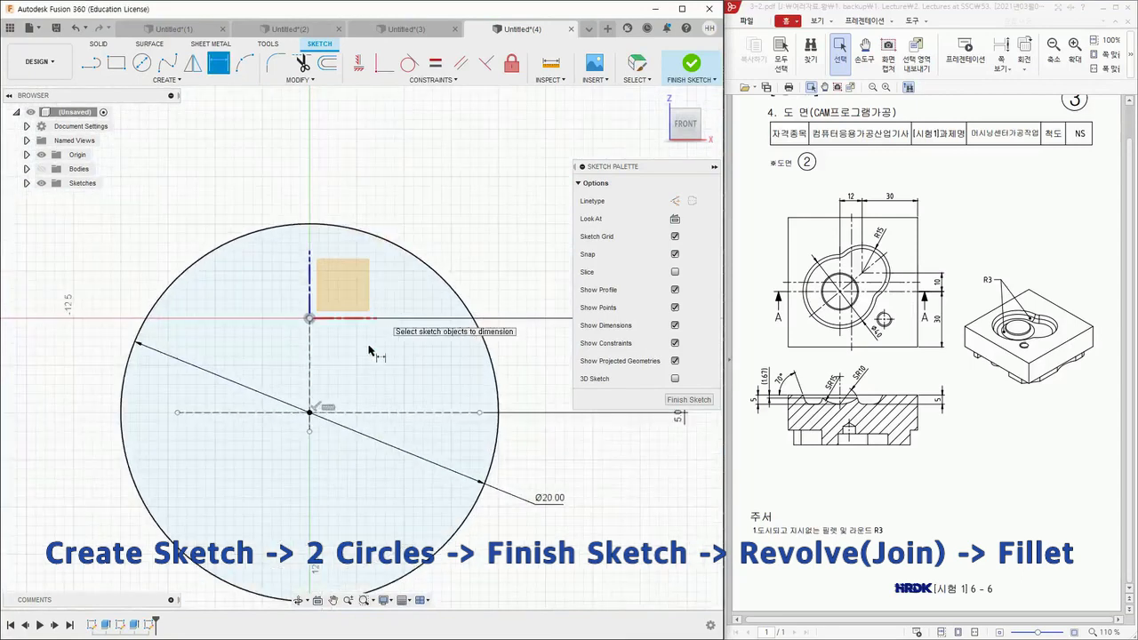
Step: Draw a vertical line about 26 mm long upward from the origin
{"action": "left_click", "coordinate": [92, 63]}
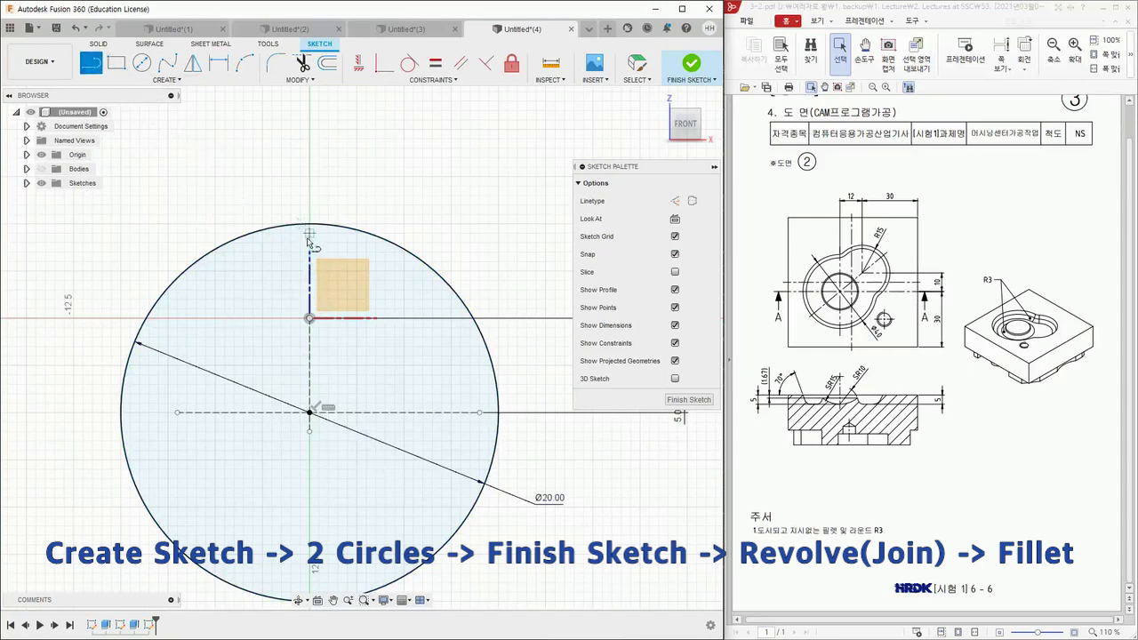
{"action": "left_click", "coordinate": [310, 318]}
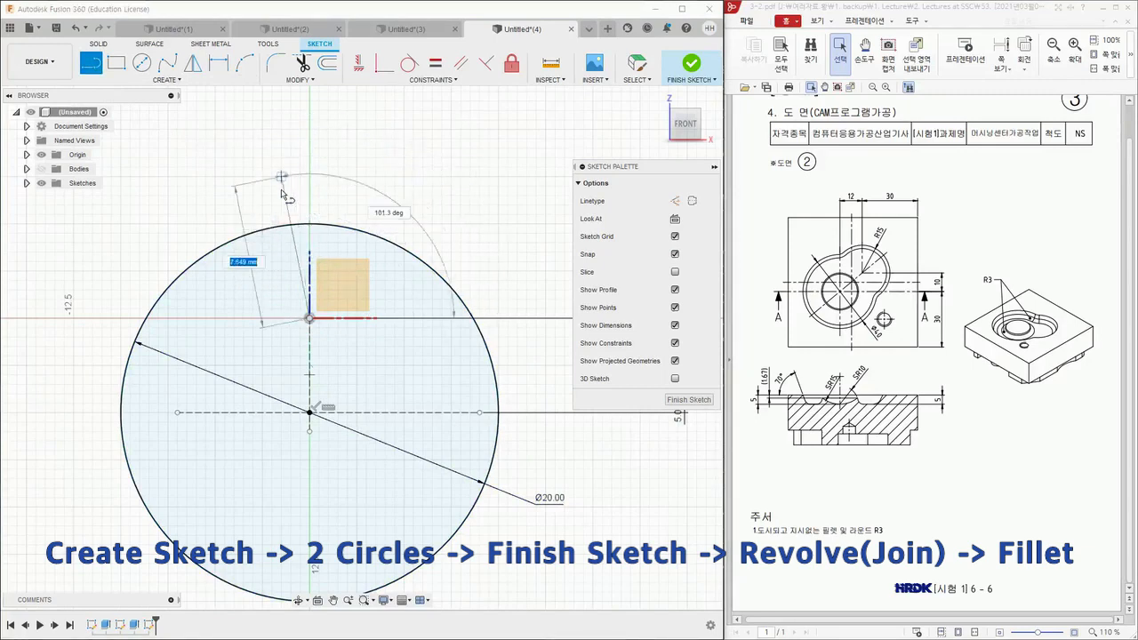
{"action": "scroll", "coordinate": [294, 187], "scroll_direction": "down", "scroll_amount": 3}
{"action": "scroll", "coordinate": [321, 277], "scroll_direction": "down", "scroll_amount": 2}
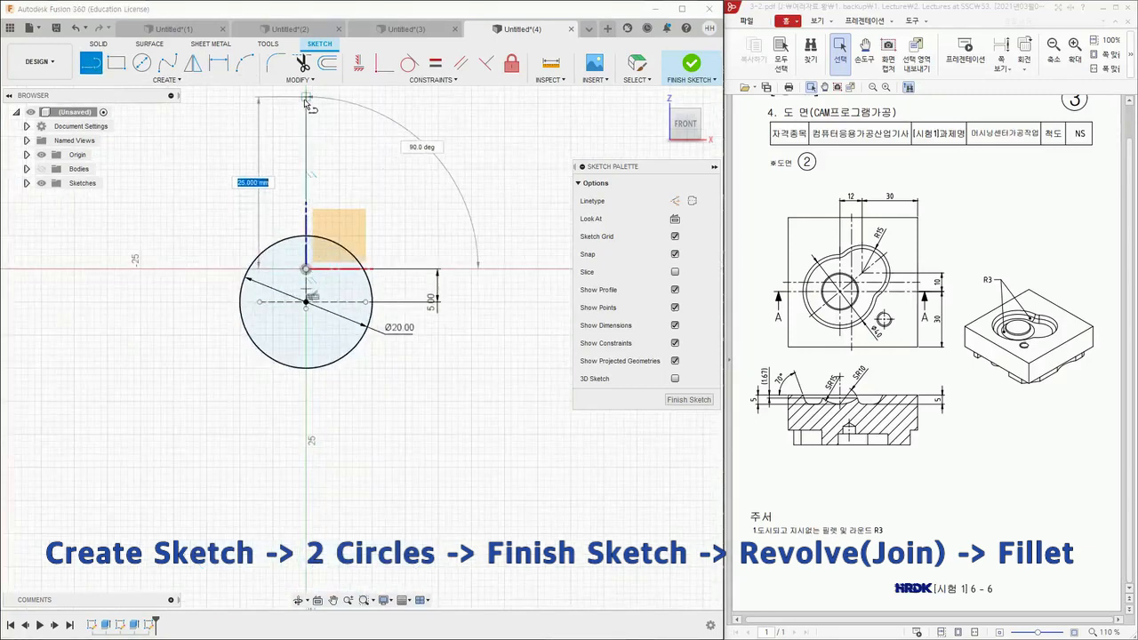
{"action": "left_click", "coordinate": [306, 96]}
{"action": "scroll", "coordinate": [276, 151], "scroll_direction": "up", "scroll_amount": 2}
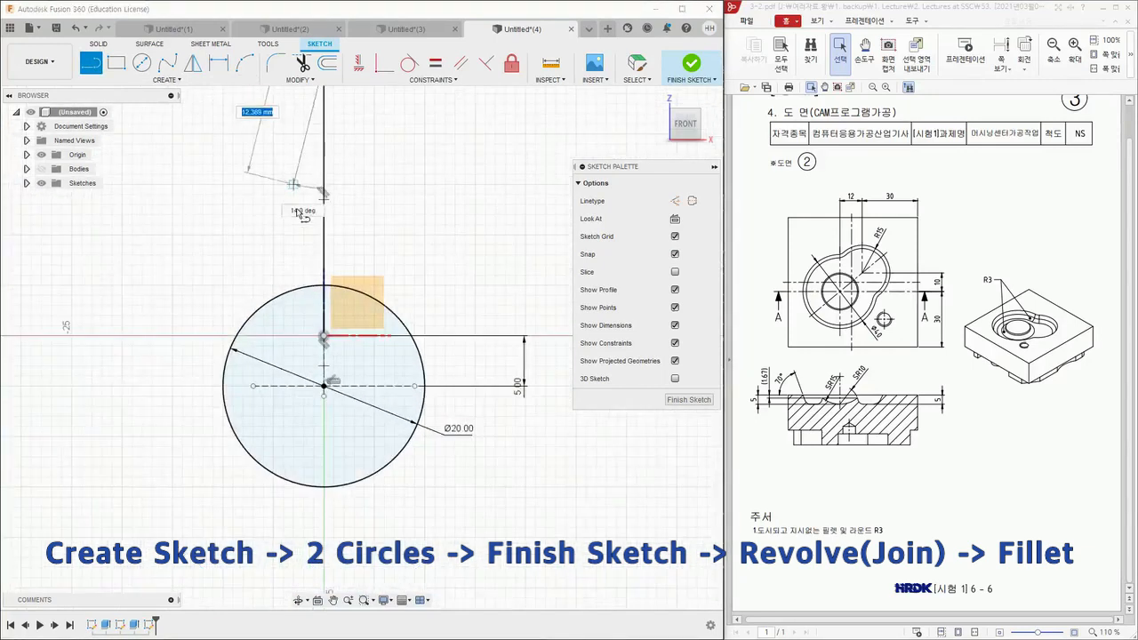
{"action": "scroll", "coordinate": [297, 221], "scroll_direction": "down", "scroll_amount": 2}
{"action": "key", "text": "Escape"}
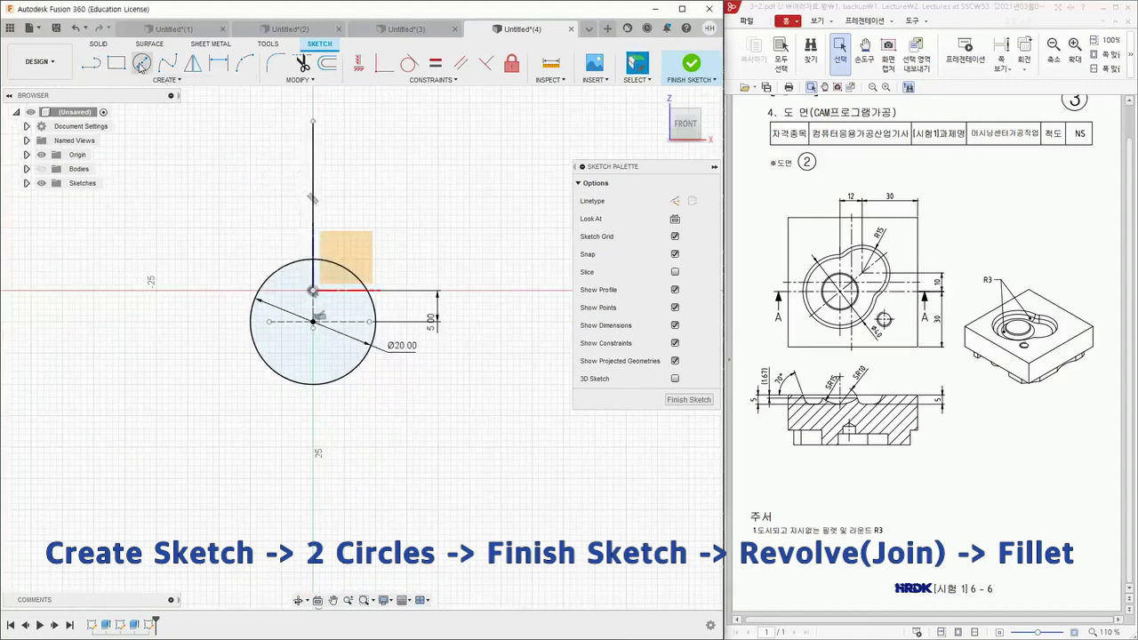
Step: Draw a circle about 64 mm in diameter centred on the upper vertical line, with its centre dimensioned 15 mm above the horizontal construction line
{"action": "key", "text": "c"}
{"action": "left_click", "coordinate": [313, 141]}
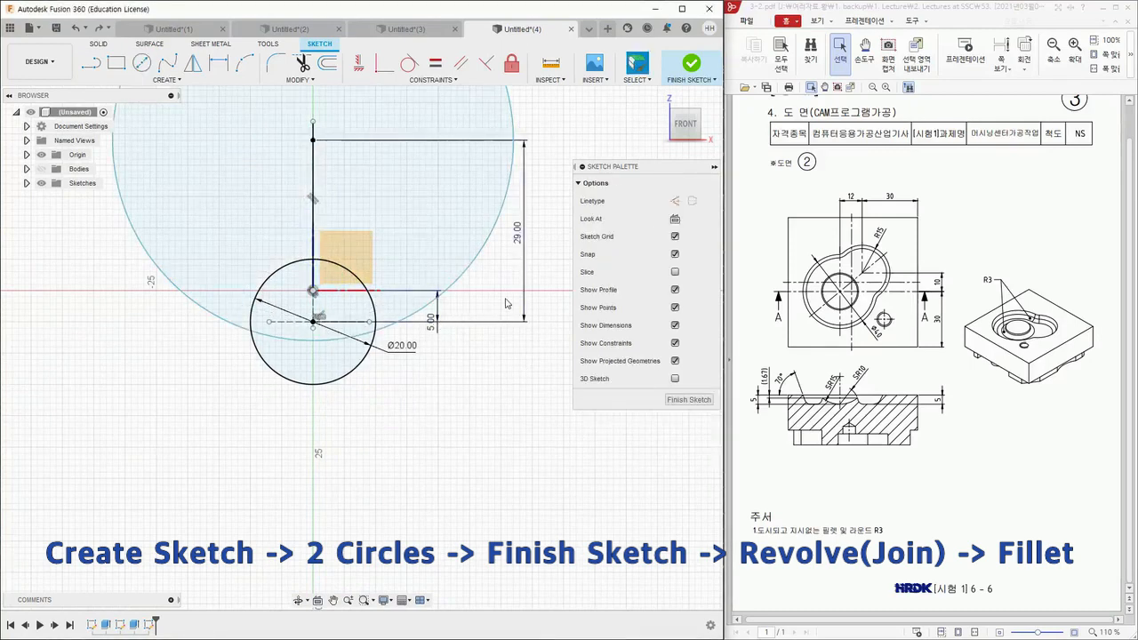
{"action": "double_click", "coordinate": [517, 243]}
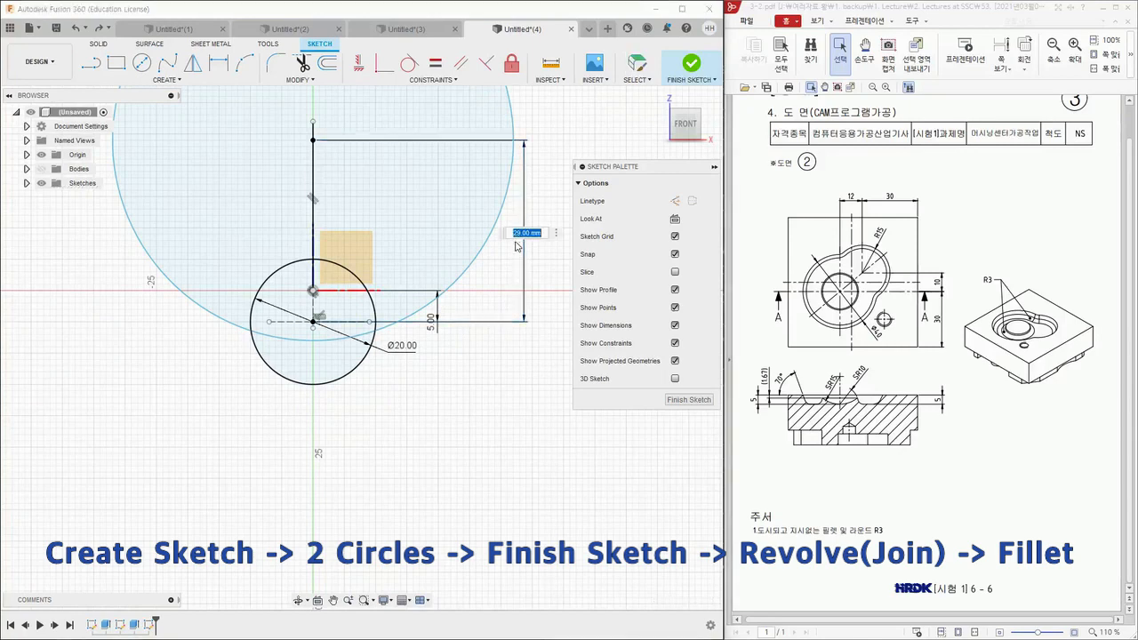
{"action": "type", "text": "15"}
{"action": "key", "text": "Return"}
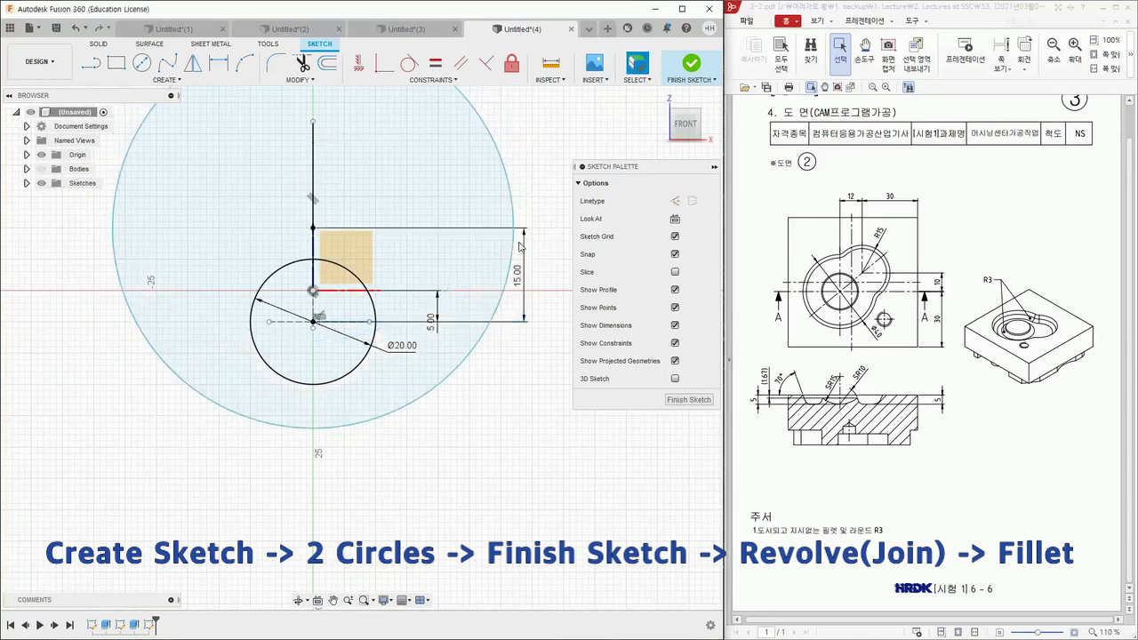
Step: Dimension the larger circle's diameter as 30 mm
{"action": "left_click", "coordinate": [218, 64]}
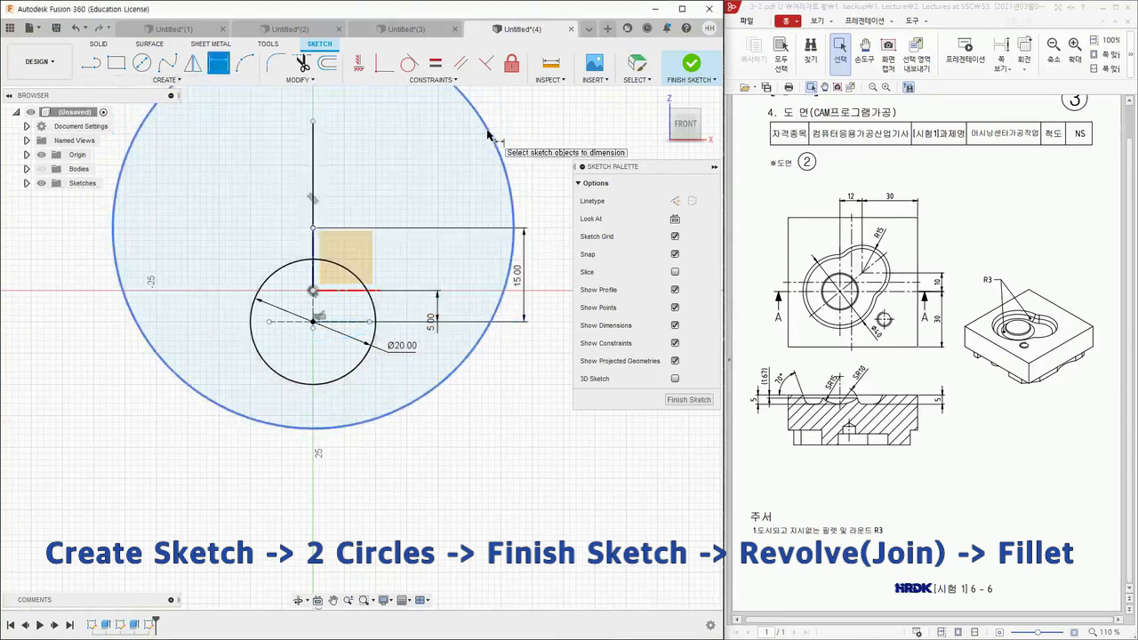
{"action": "left_click", "coordinate": [487, 135]}
{"action": "left_click", "coordinate": [534, 146]}
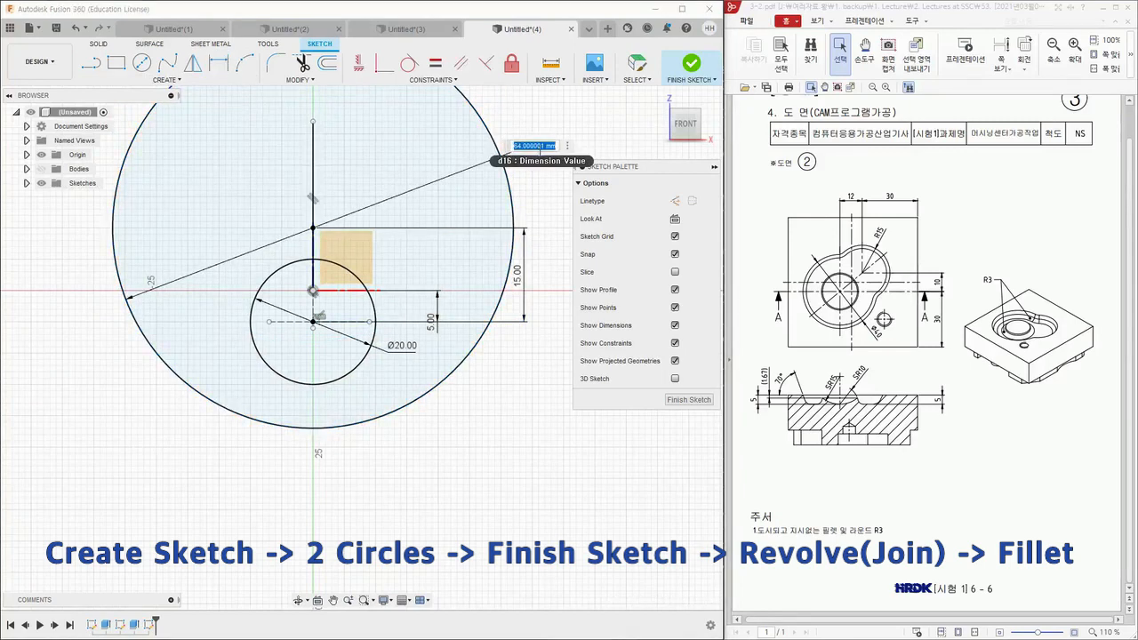
{"action": "key", "text": "Return"}
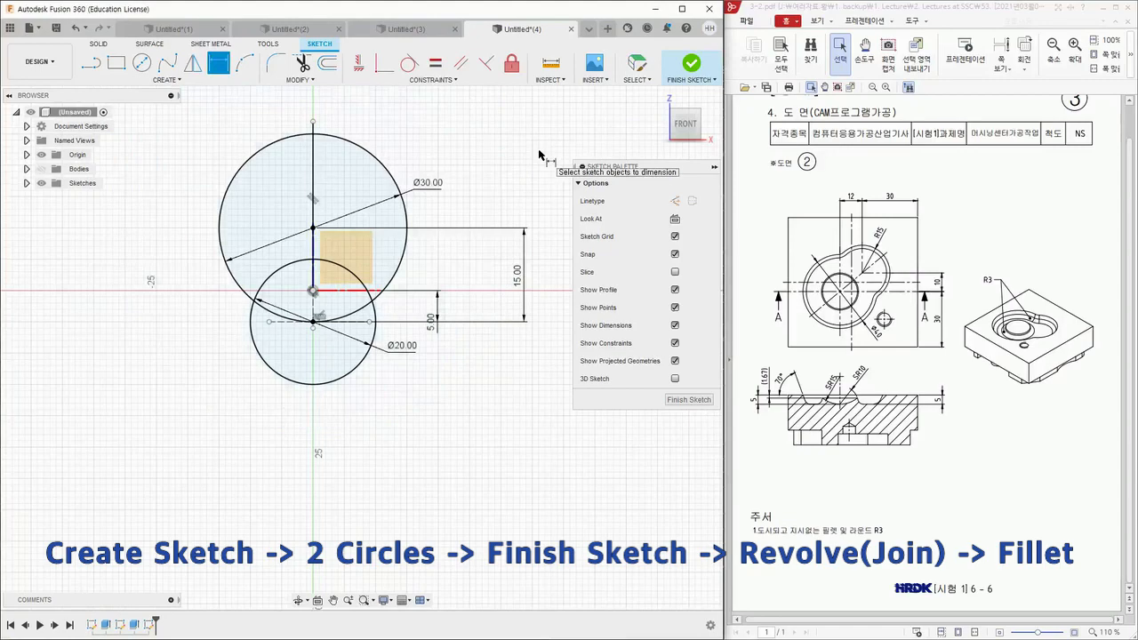
{"action": "scroll", "coordinate": [310, 302], "scroll_direction": "up", "scroll_amount": 5}
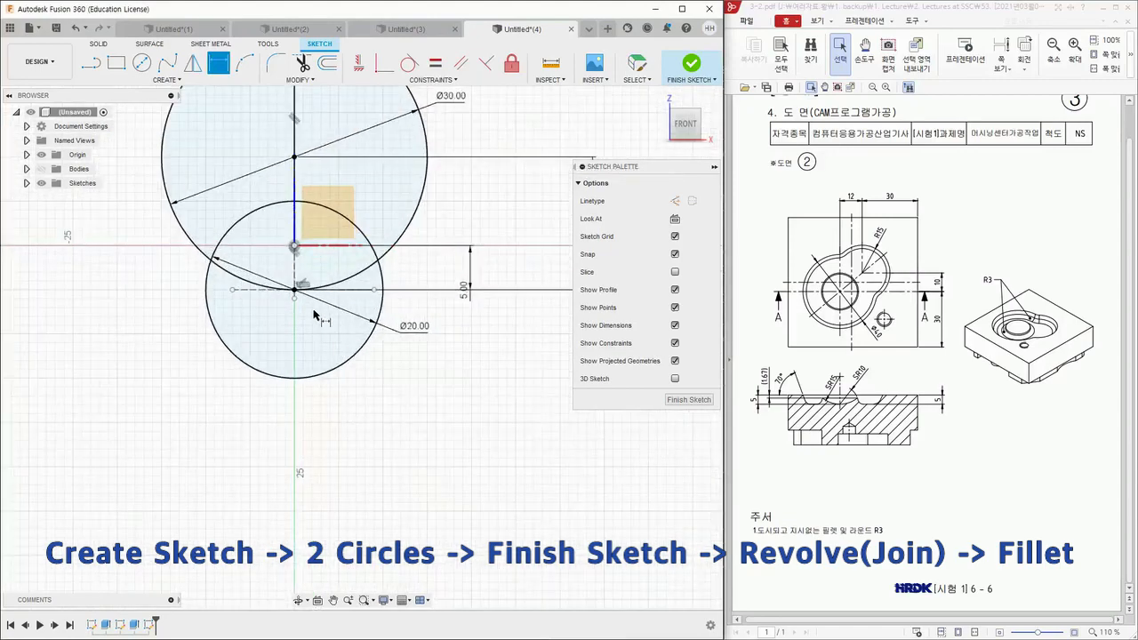
{"action": "scroll", "coordinate": [313, 316], "scroll_direction": "up", "scroll_amount": 2}
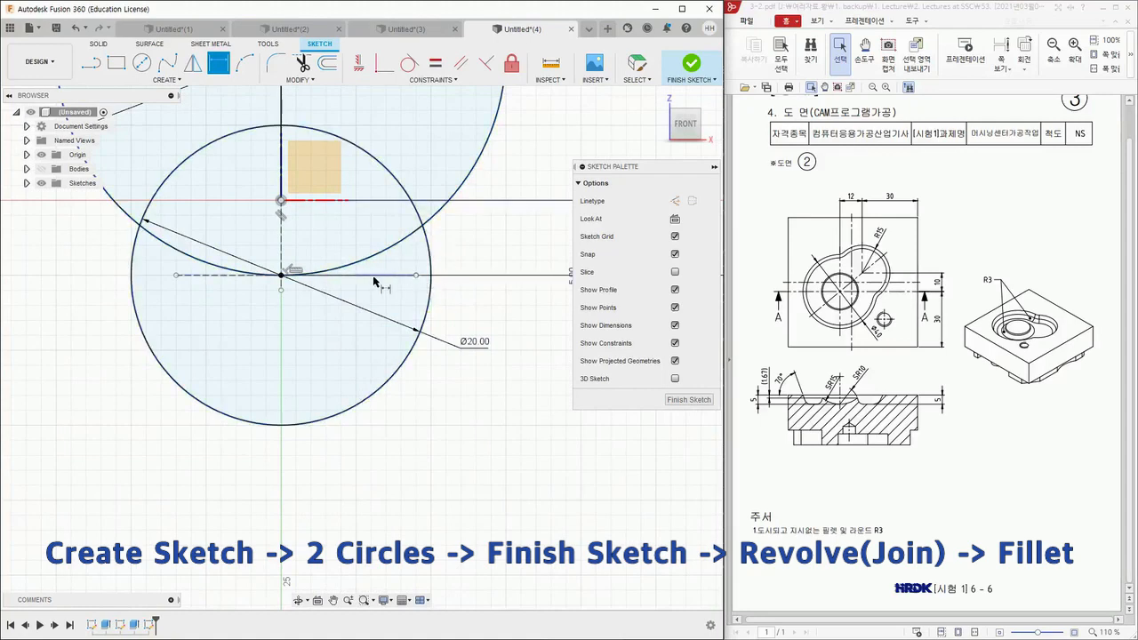
{"action": "key", "text": "Escape"}
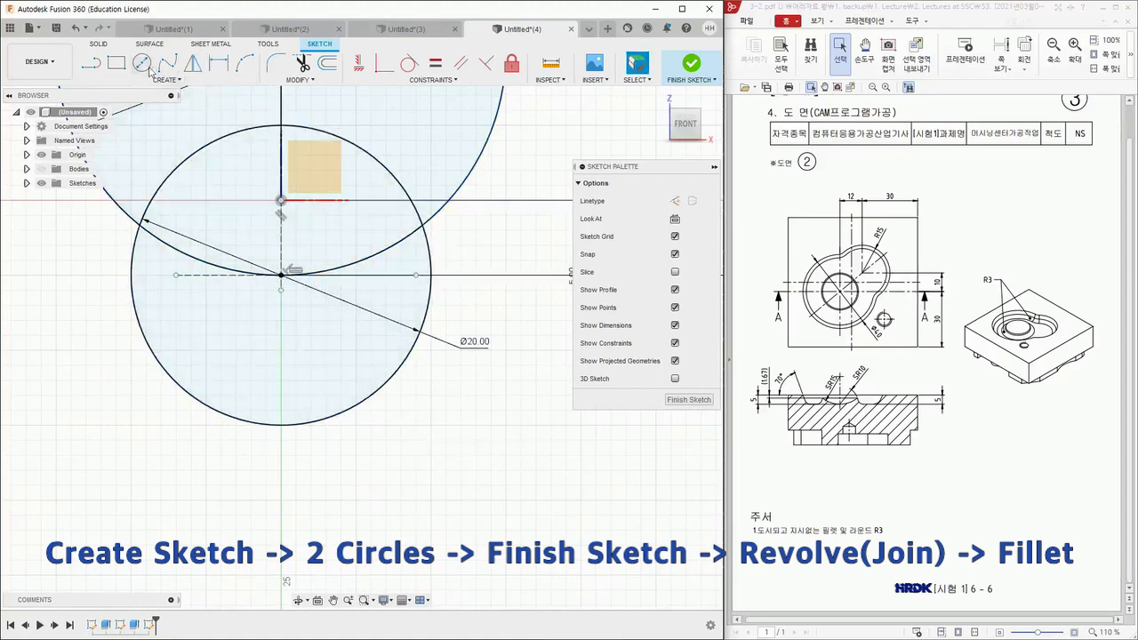
Step: Trim the circles to the lower arc of the 20 mm circle and the right half of the 30 mm circle's arc inside it
{"action": "left_click", "coordinate": [301, 63]}
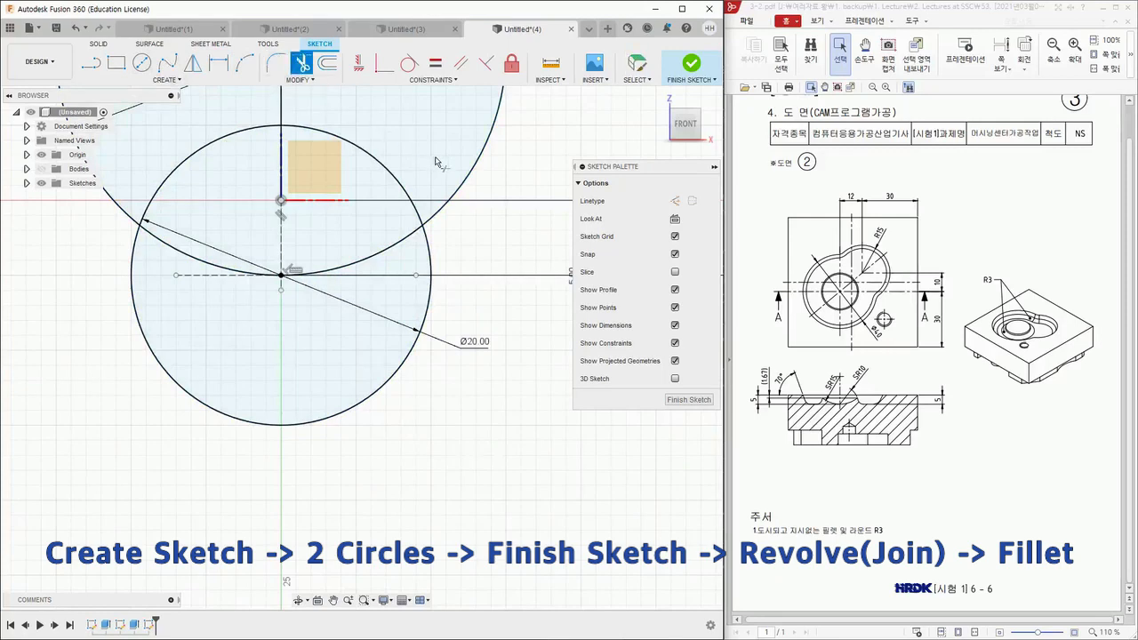
{"action": "left_click", "coordinate": [460, 182]}
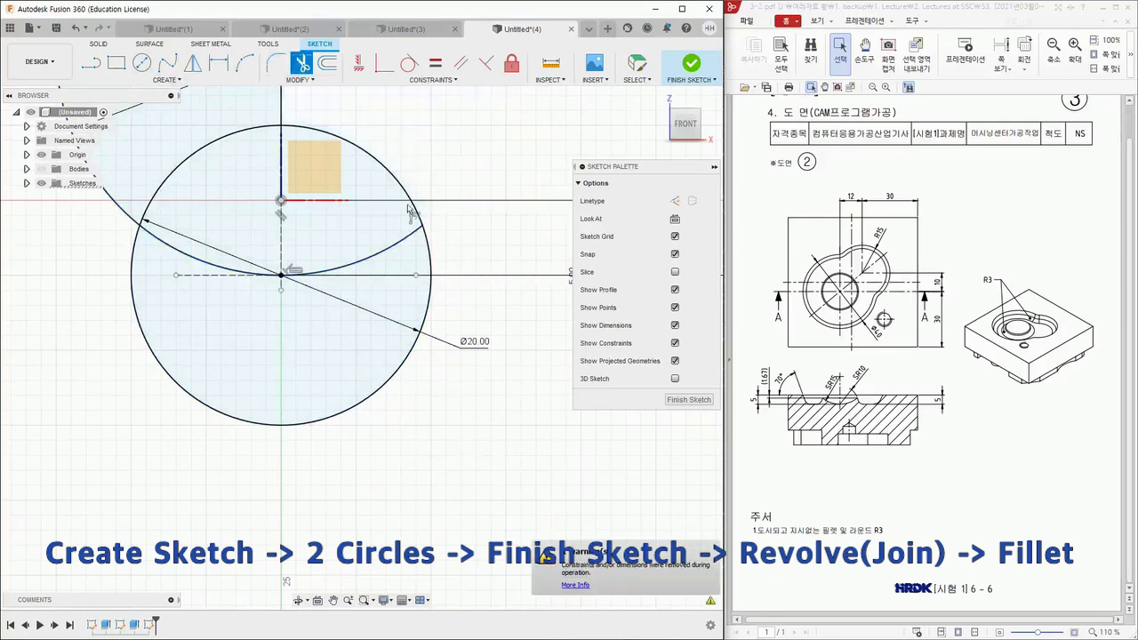
{"action": "scroll", "coordinate": [157, 225], "scroll_direction": "down", "scroll_amount": 4}
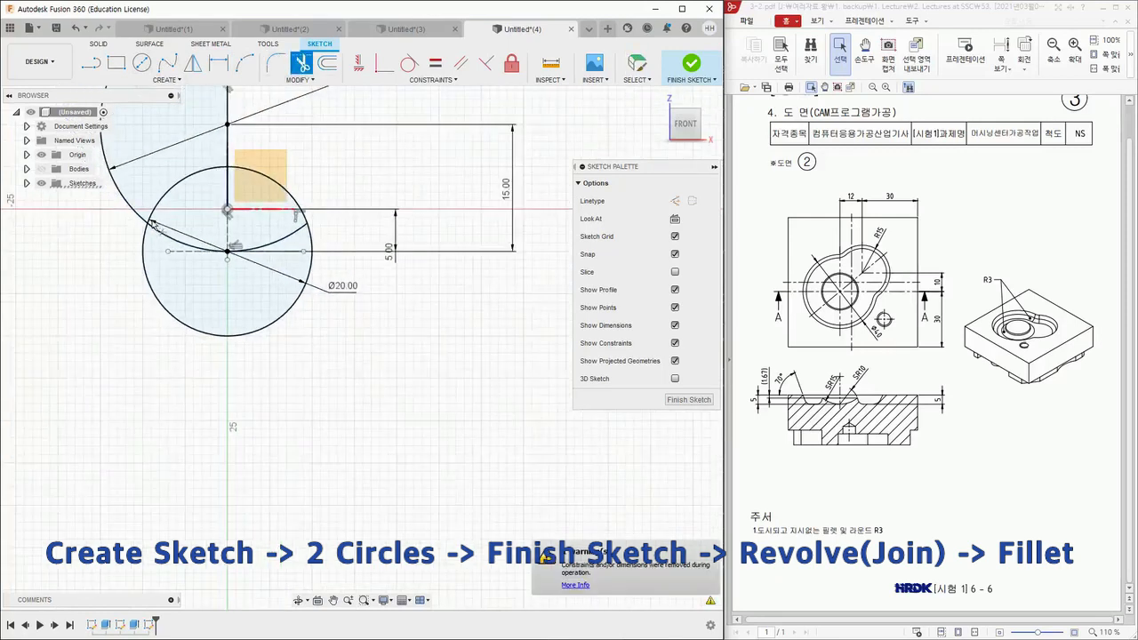
{"action": "left_click", "coordinate": [123, 175]}
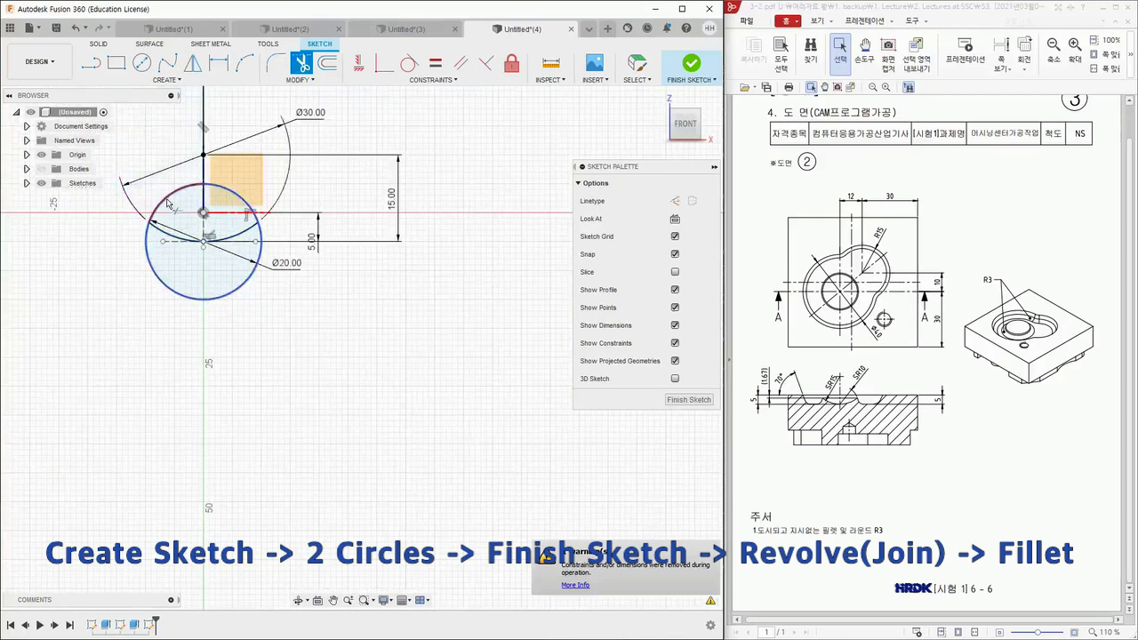
{"action": "left_click", "coordinate": [239, 195]}
{"action": "scroll", "coordinate": [140, 269], "scroll_direction": "down", "scroll_amount": 2}
{"action": "scroll", "coordinate": [158, 265], "scroll_direction": "up", "scroll_amount": 6}
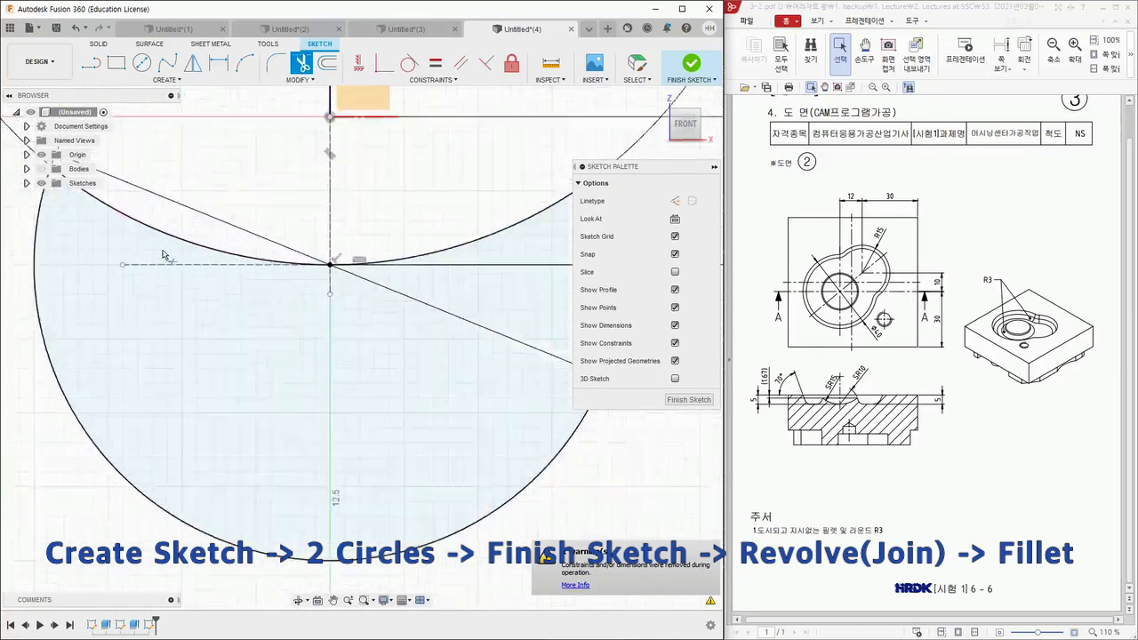
{"action": "left_click", "coordinate": [233, 252]}
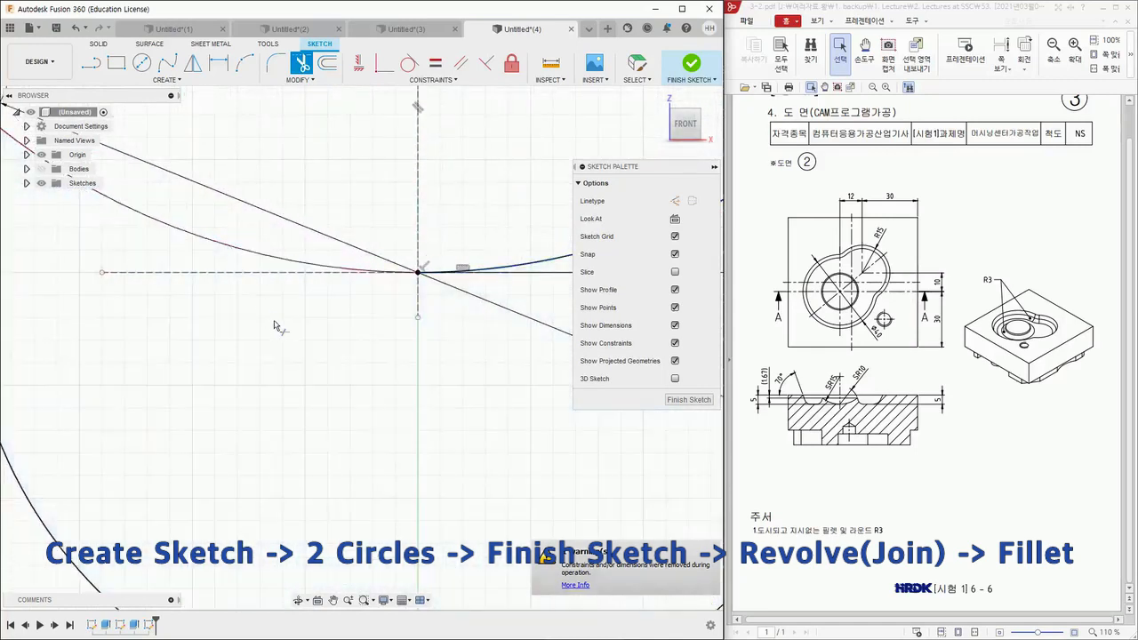
{"action": "scroll", "coordinate": [267, 338], "scroll_direction": "down", "scroll_amount": 4}
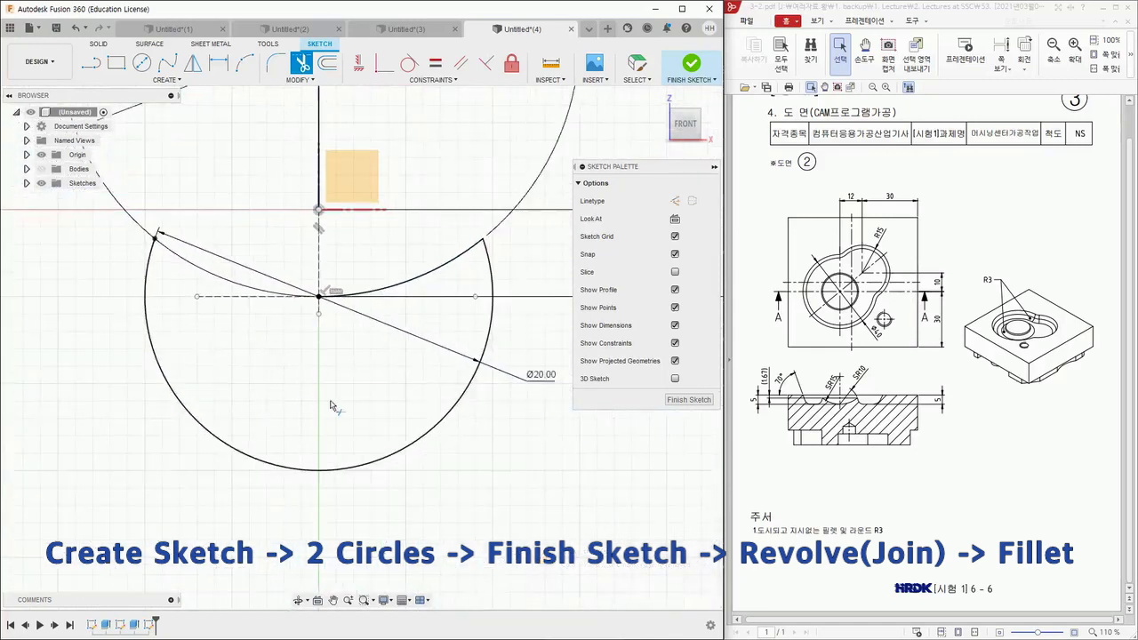
{"action": "scroll", "coordinate": [477, 318], "scroll_direction": "up", "scroll_amount": 3}
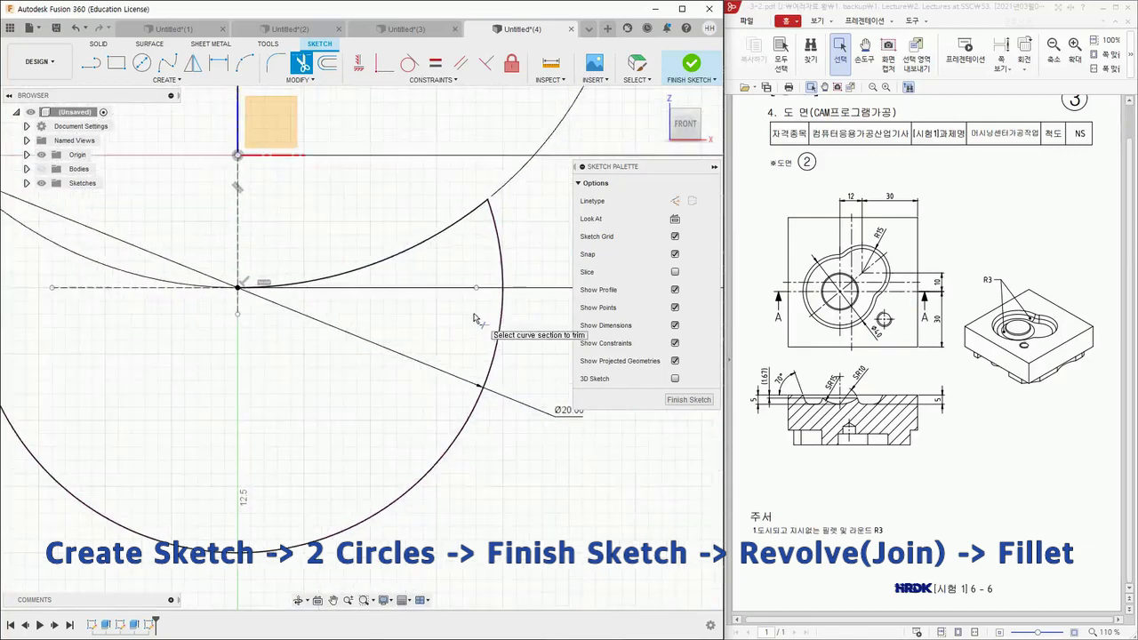
{"action": "key", "text": "Escape"}
Step: Draw a horizontal line about 1.7 mm long from the construction line's right end, extending past the 20 mm arc
{"action": "key", "text": "l"}
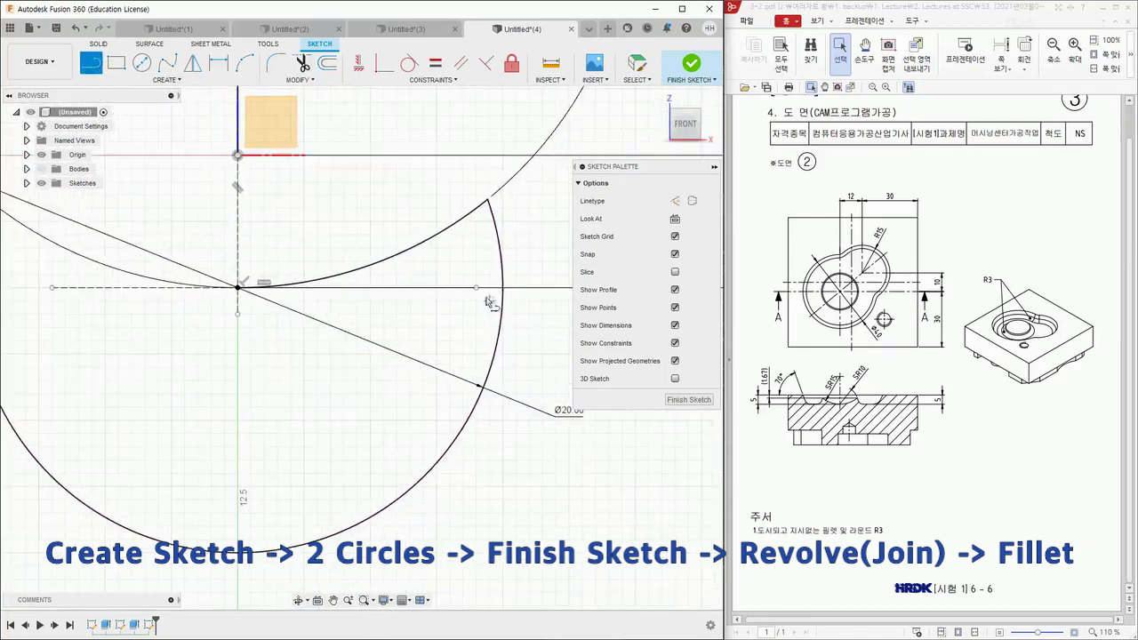
{"action": "left_click", "coordinate": [476, 287]}
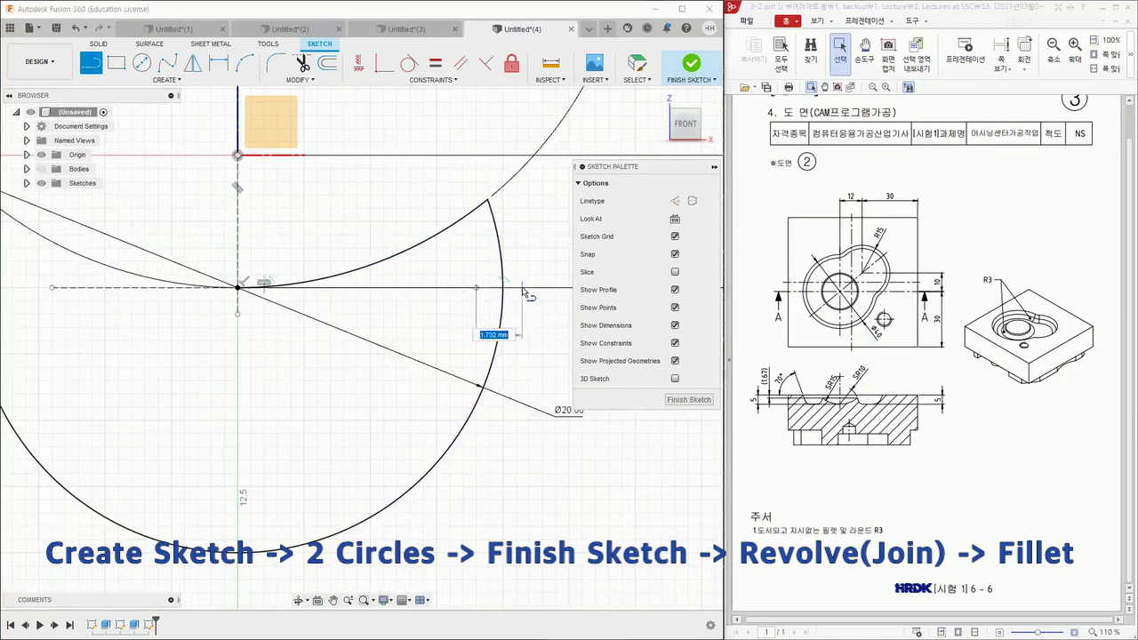
{"action": "left_click", "coordinate": [522, 287]}
{"action": "key", "text": "Escape"}
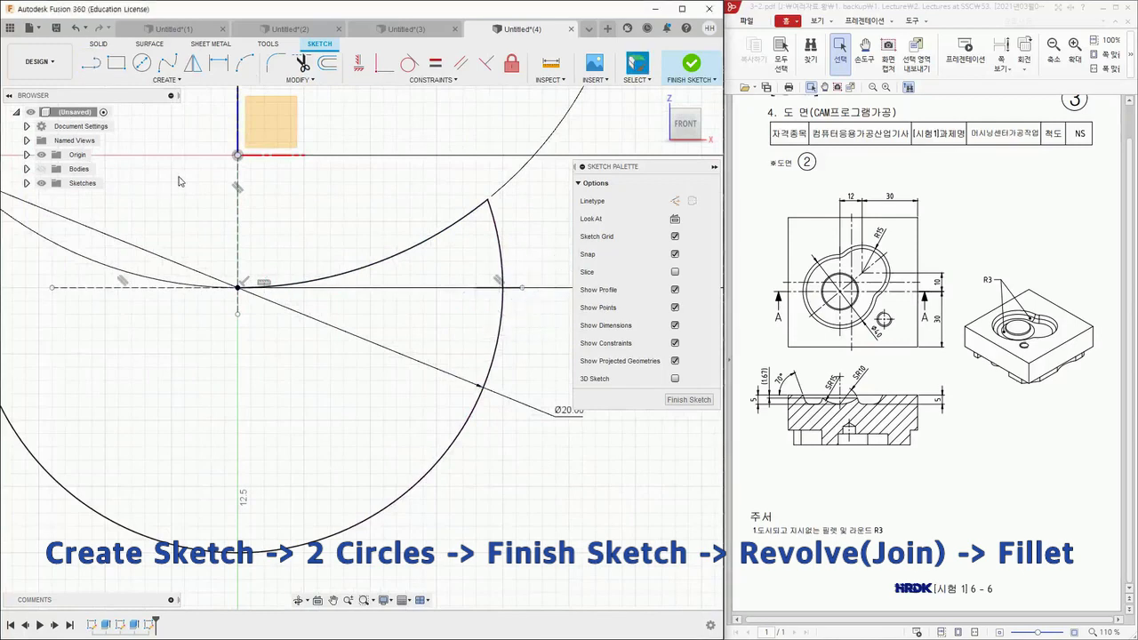
Step: Trim the 20 mm circle's arc below the horizontal line and the line's overhang past that arc
{"action": "left_click", "coordinate": [302, 62]}
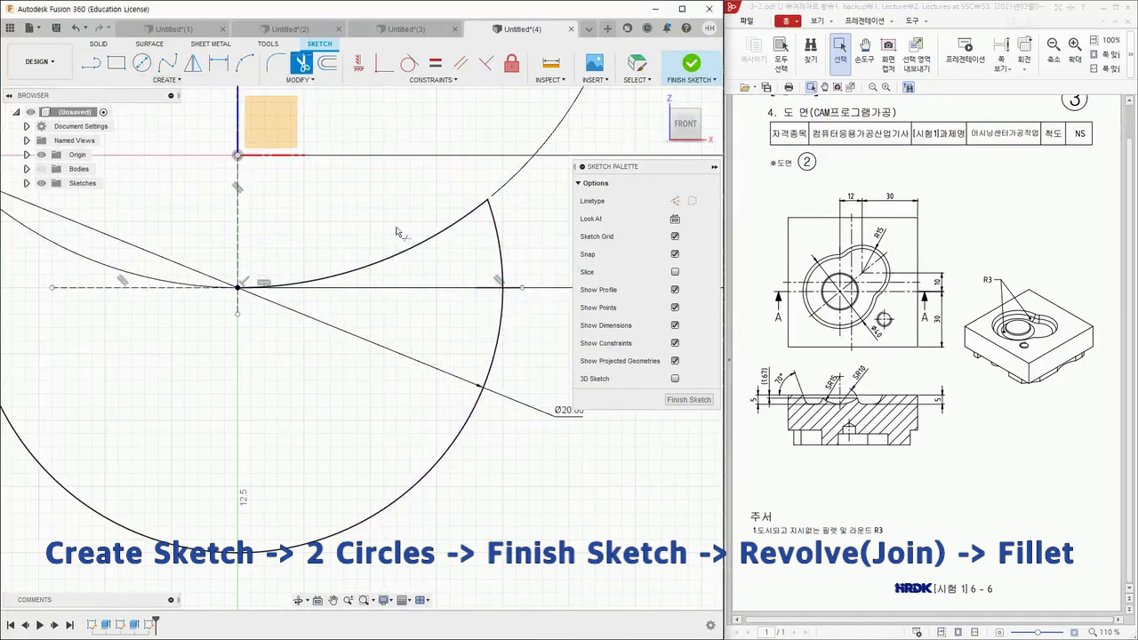
{"action": "left_click", "coordinate": [499, 333]}
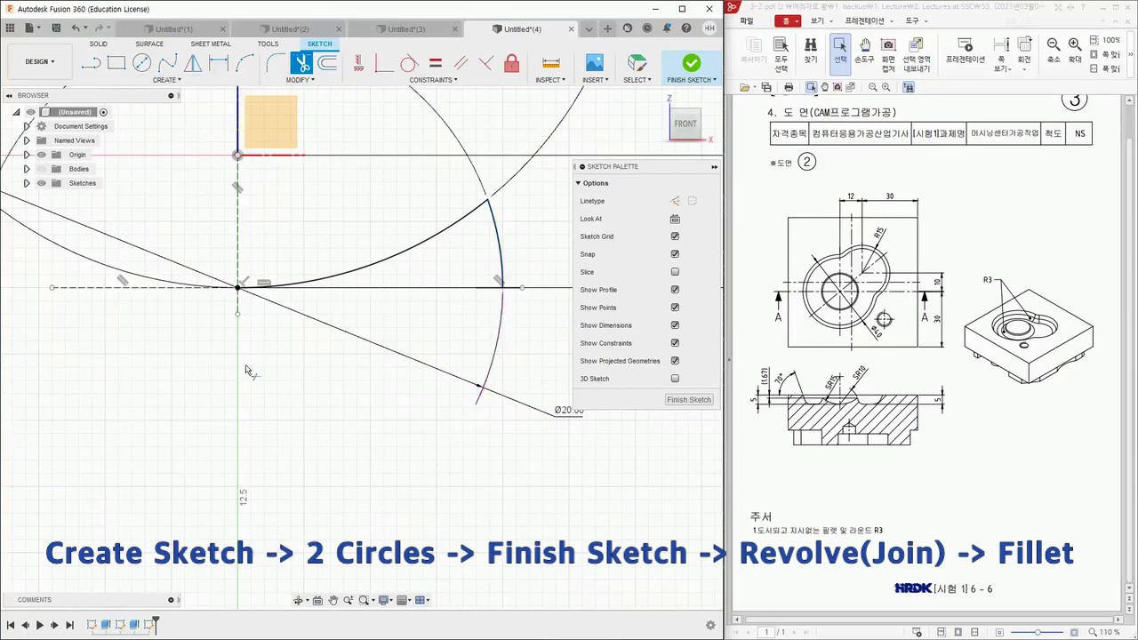
{"action": "scroll", "coordinate": [246, 372], "scroll_direction": "up", "scroll_amount": 3}
{"action": "scroll", "coordinate": [246, 364], "scroll_direction": "down", "scroll_amount": 5}
{"action": "scroll", "coordinate": [382, 316], "scroll_direction": "up", "scroll_amount": 5}
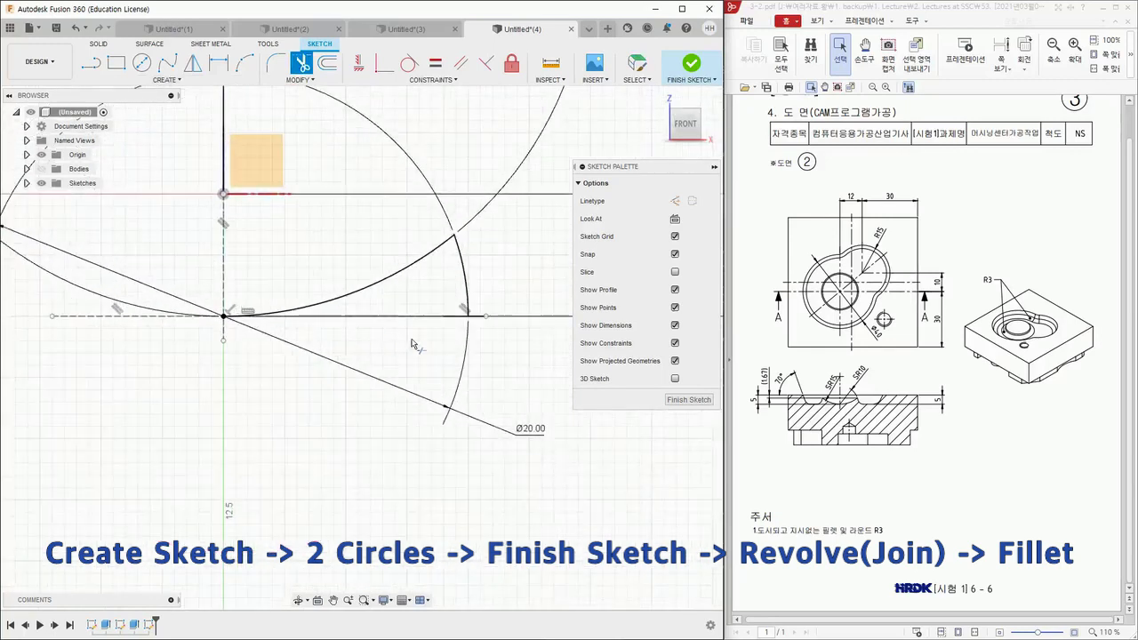
{"action": "left_click", "coordinate": [473, 307]}
{"action": "key", "text": "Escape"}
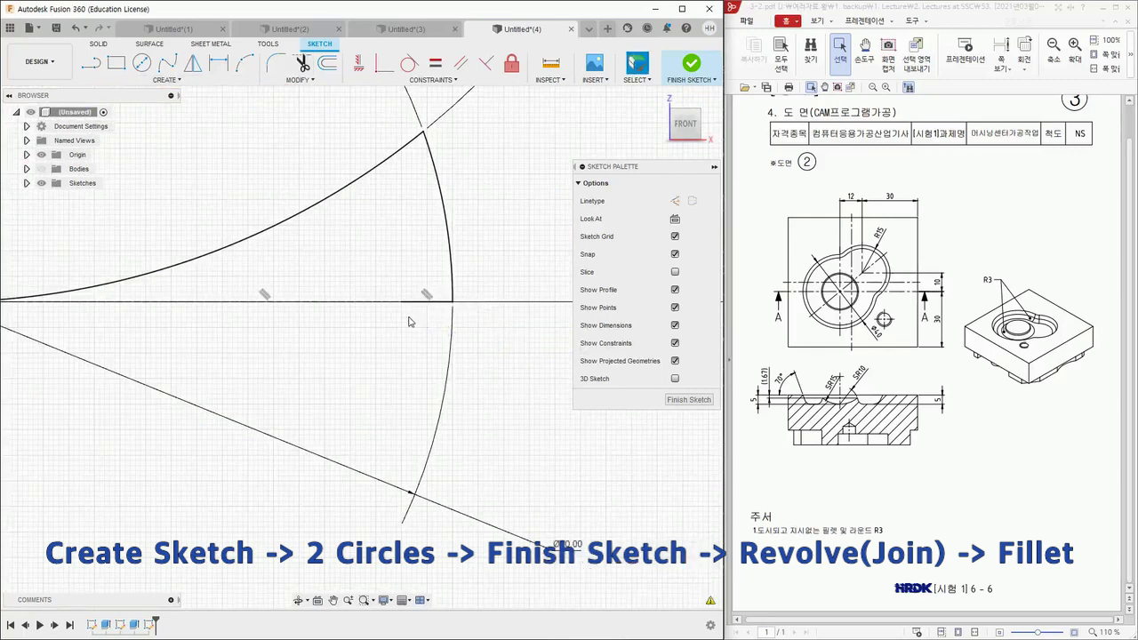
Step: Extend the short horizontal line's free end to the vertical construction line where the 30 mm arc meets it, closing the profile
{"action": "left_click", "coordinate": [407, 305]}
{"action": "left_click_drag", "start_coordinate": [400, 304], "coordinate": [2, 305]}
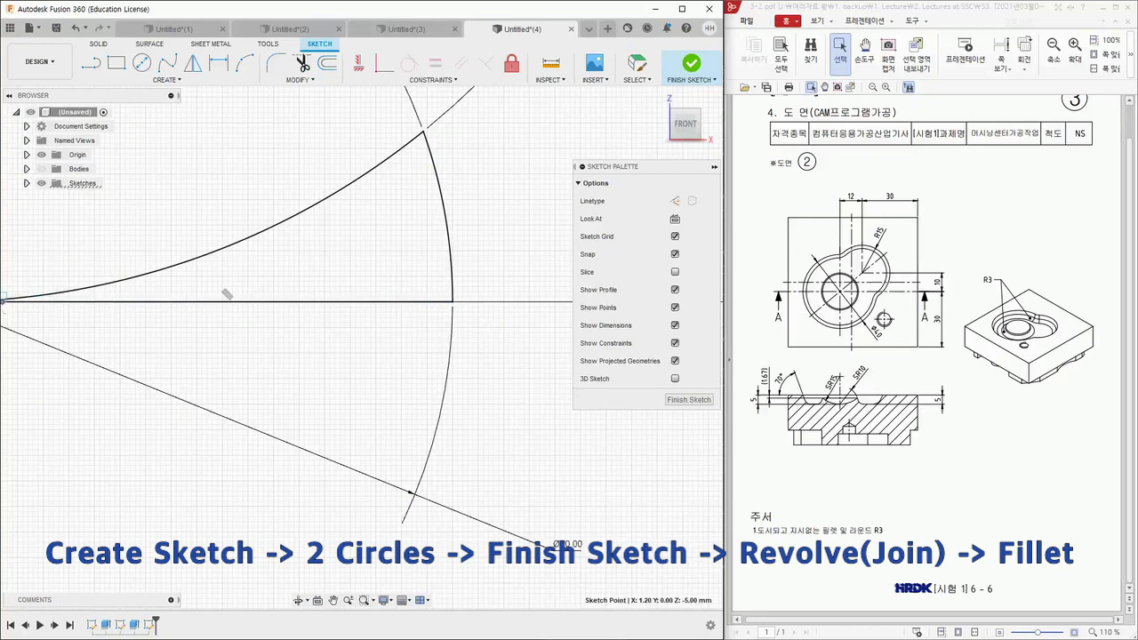
{"action": "scroll", "coordinate": [79, 340], "scroll_direction": "down", "scroll_amount": 5}
{"action": "scroll", "coordinate": [163, 340], "scroll_direction": "up", "scroll_amount": 5}
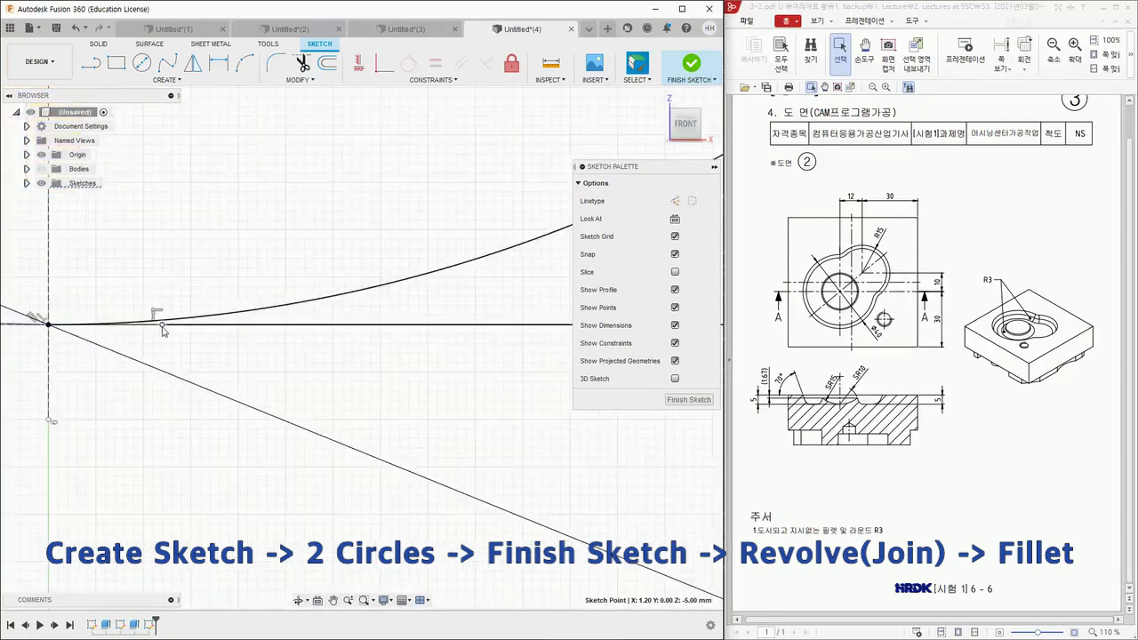
{"action": "mouse_move", "coordinate": [156, 325]}
{"action": "left_mouse_down"}
{"action": "mouse_move", "coordinate": [63, 332]}
{"action": "mouse_move", "coordinate": [89, 356]}
{"action": "left_mouse_up"}
{"action": "scroll", "coordinate": [49, 328], "scroll_direction": "up", "scroll_amount": 5}
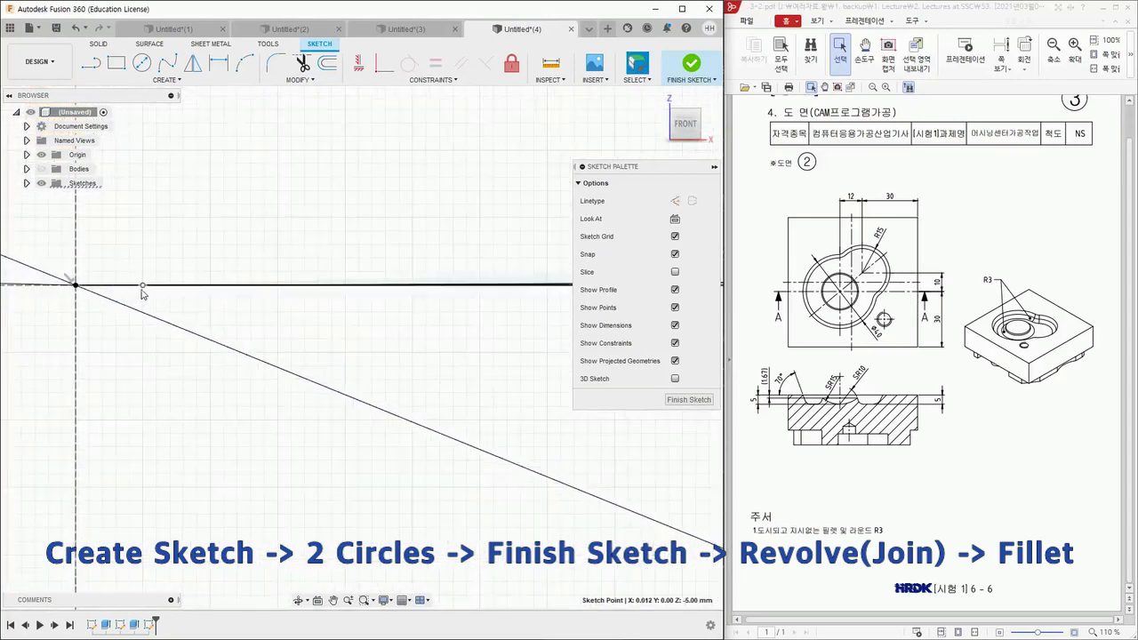
{"action": "left_click_drag", "start_coordinate": [84, 291], "coordinate": [79, 291]}
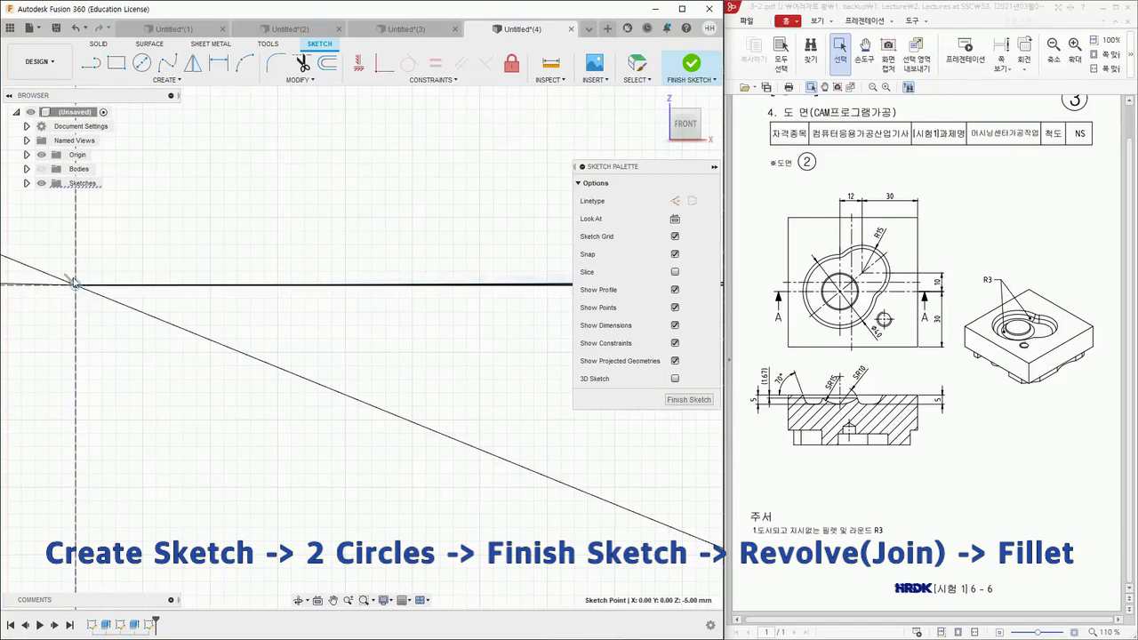
{"action": "scroll", "coordinate": [65, 292], "scroll_direction": "down", "scroll_amount": 4}
{"action": "middle_click_drag", "start_coordinate": [55, 298], "coordinate": [250, 268]}
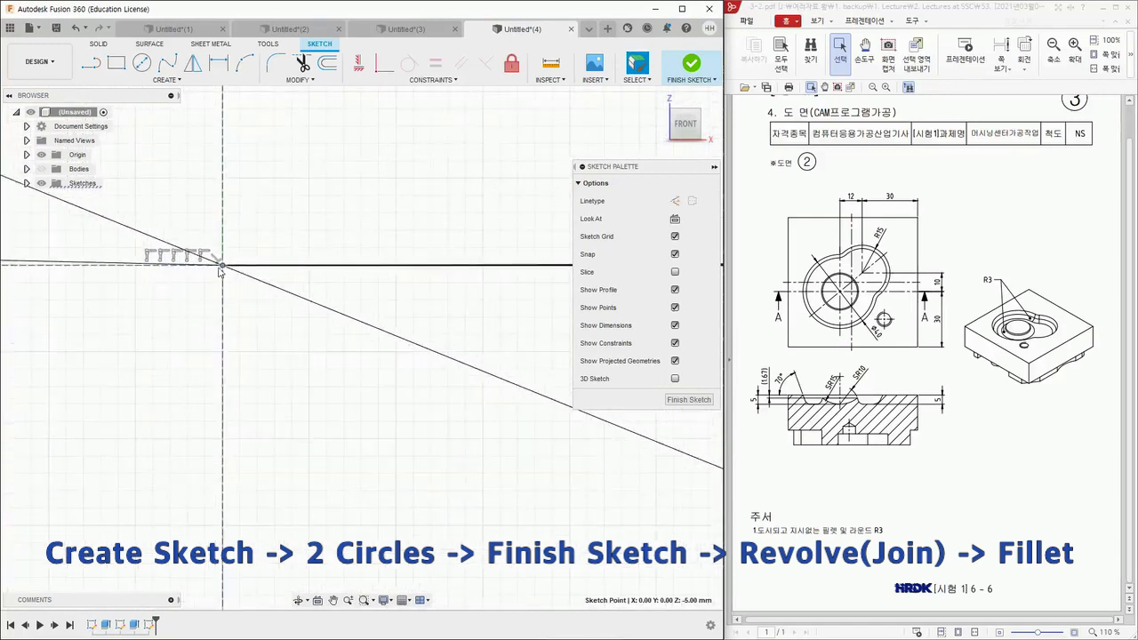
{"action": "scroll", "coordinate": [267, 307], "scroll_direction": "down", "scroll_amount": 3}
{"action": "scroll", "coordinate": [254, 317], "scroll_direction": "down", "scroll_amount": 4}
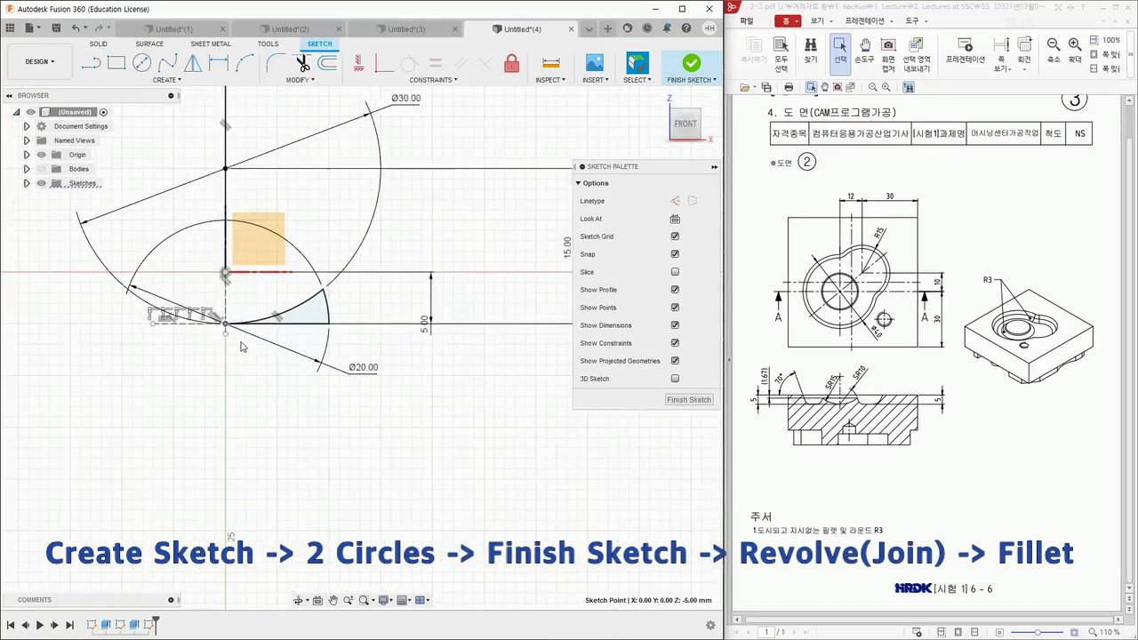
Step: Finish the sketch and revolve the closed profile 360° about the vertical construction line, joining it to the block
{"action": "mouse_move", "coordinate": [264, 405]}
{"action": "middle_mouse_down", "text": "shift"}
{"action": "mouse_move", "coordinate": [354, 432]}
{"action": "mouse_move", "coordinate": [258, 373]}
{"action": "mouse_move", "coordinate": [274, 352]}
{"action": "mouse_move", "coordinate": [391, 421]}
{"action": "mouse_move", "coordinate": [391, 443]}
{"action": "mouse_move", "coordinate": [388, 425]}
{"action": "middle_mouse_up", "text": "shift"}
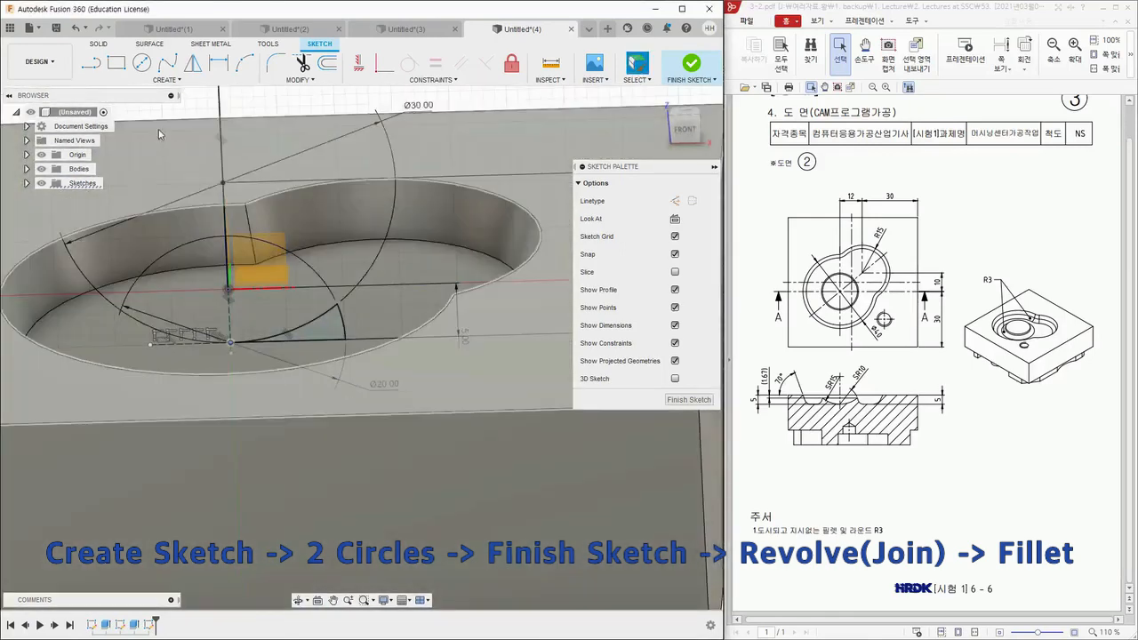
{"action": "left_click", "coordinate": [164, 82]}
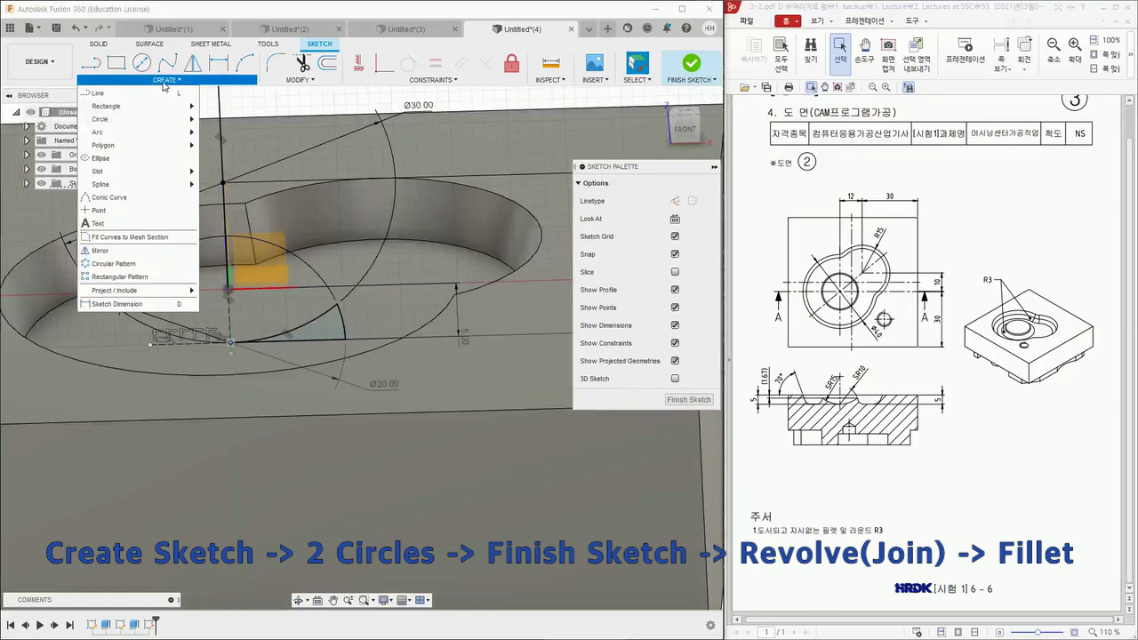
{"action": "left_click", "coordinate": [691, 66]}
{"action": "left_click", "coordinate": [153, 80]}
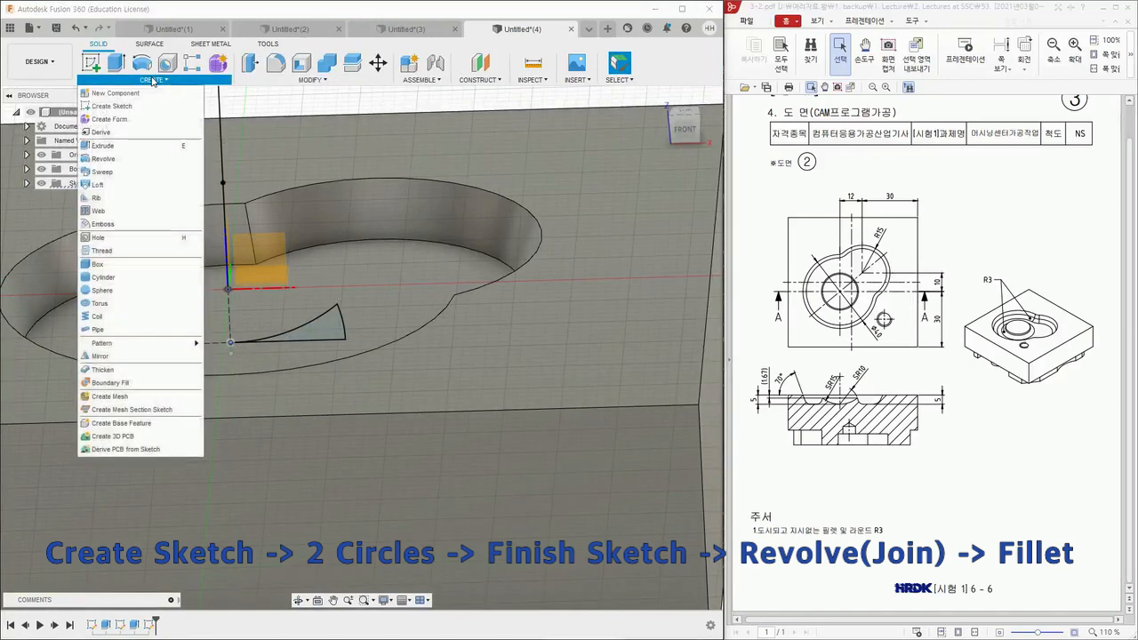
{"action": "left_click", "coordinate": [99, 160]}
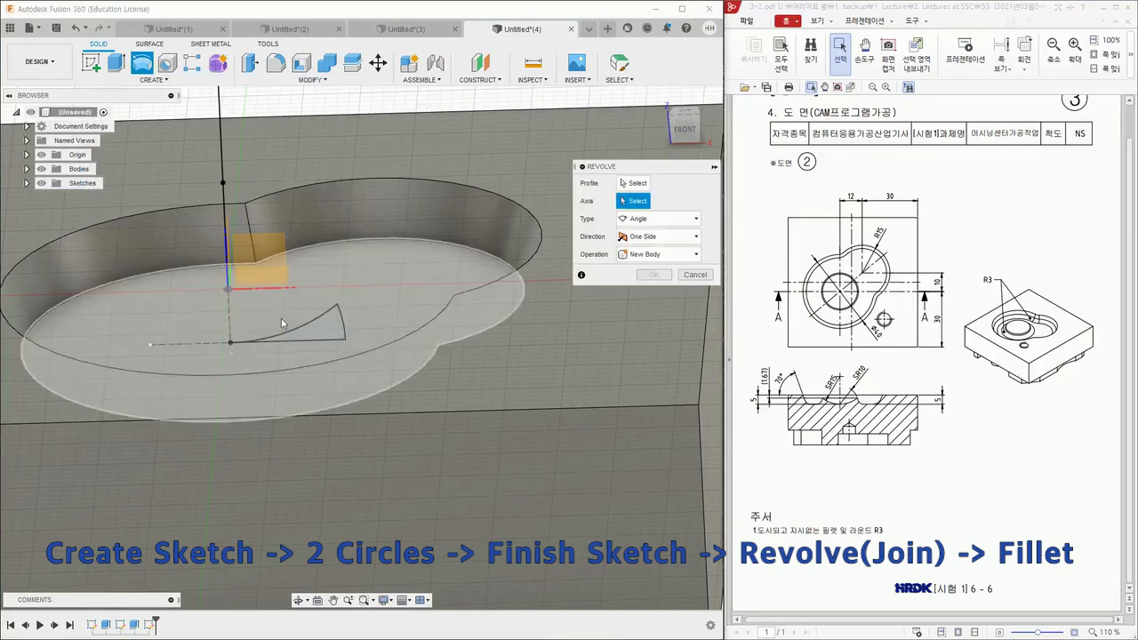
{"action": "left_click", "coordinate": [634, 183]}
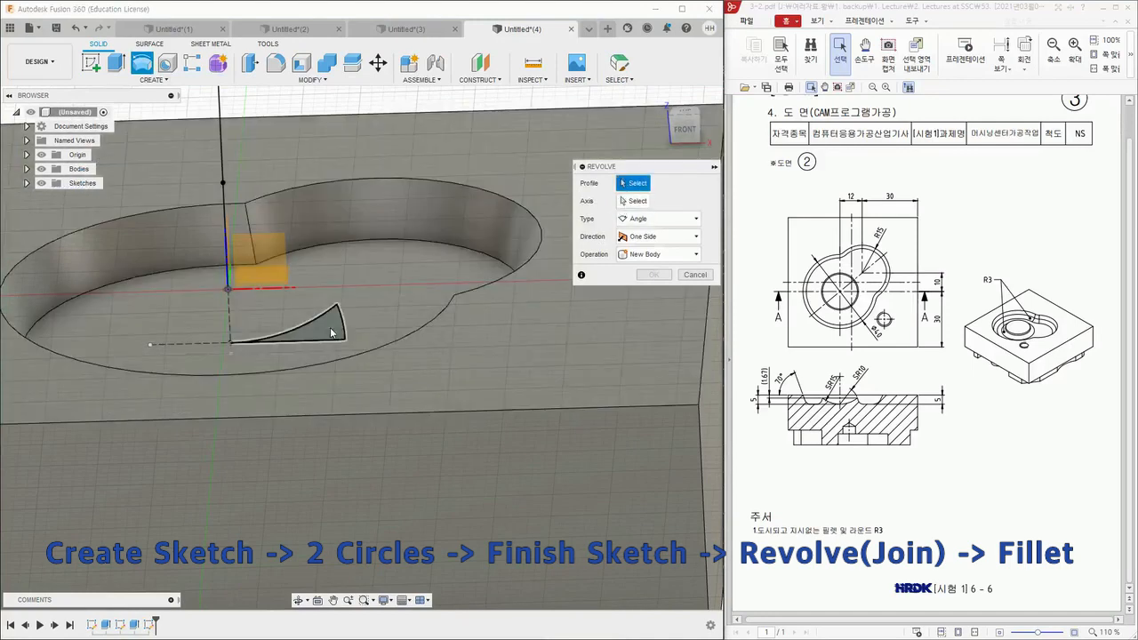
{"action": "left_click", "coordinate": [330, 329]}
{"action": "left_click", "coordinate": [634, 202]}
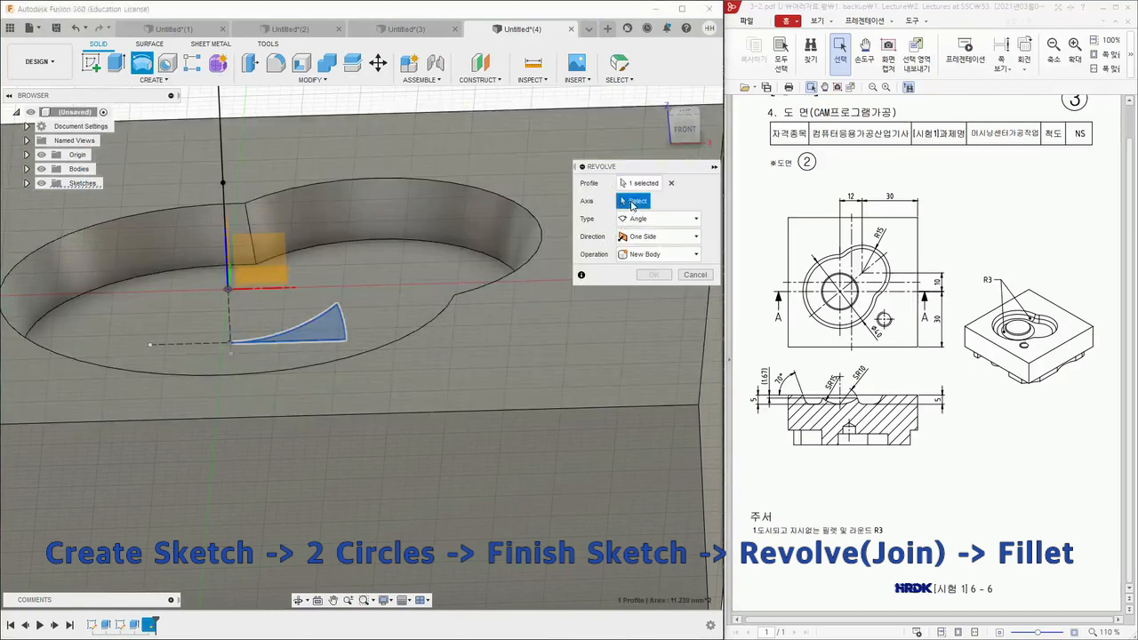
{"action": "left_click", "coordinate": [230, 324]}
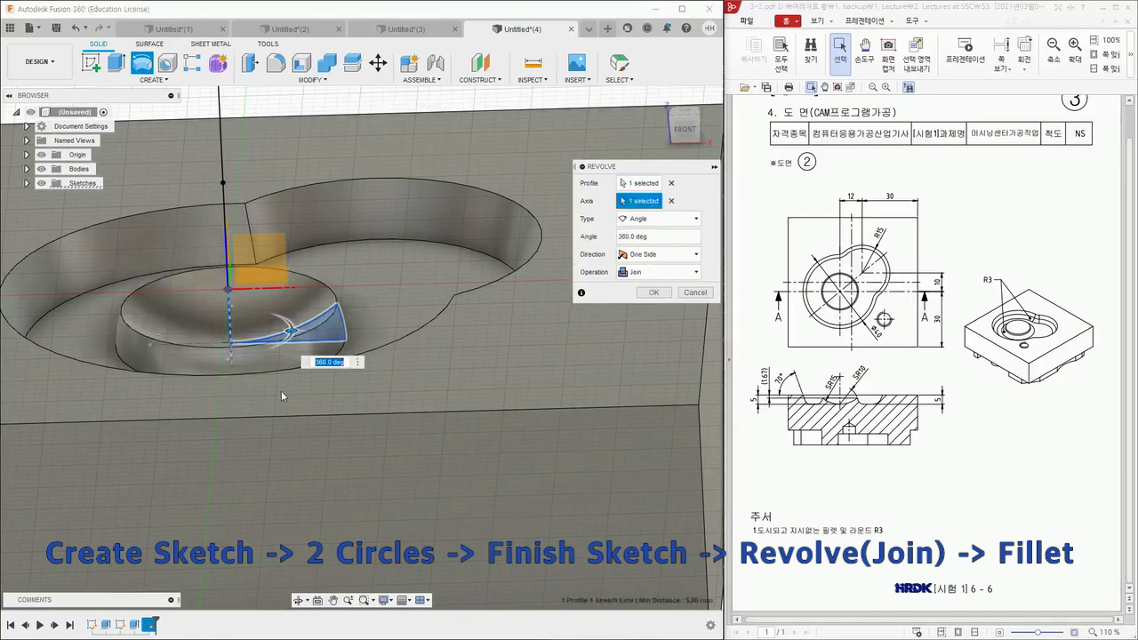
{"action": "left_click", "coordinate": [662, 297]}
Step: Fillet the pocket floor's outer edges and the boss's base edge with a 3 mm radius
{"action": "mouse_move", "coordinate": [255, 389]}
{"action": "middle_mouse_down", "text": "shift"}
{"action": "mouse_move", "coordinate": [233, 328]}
{"action": "mouse_move", "coordinate": [250, 367]}
{"action": "middle_mouse_up", "text": "shift"}
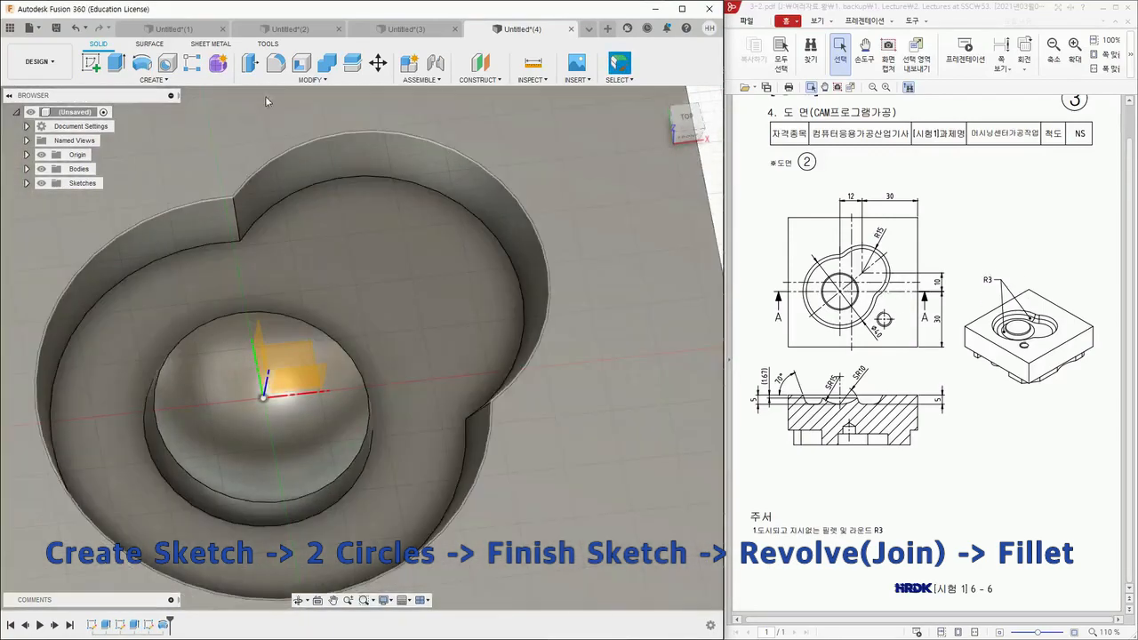
{"action": "left_click", "coordinate": [276, 62]}
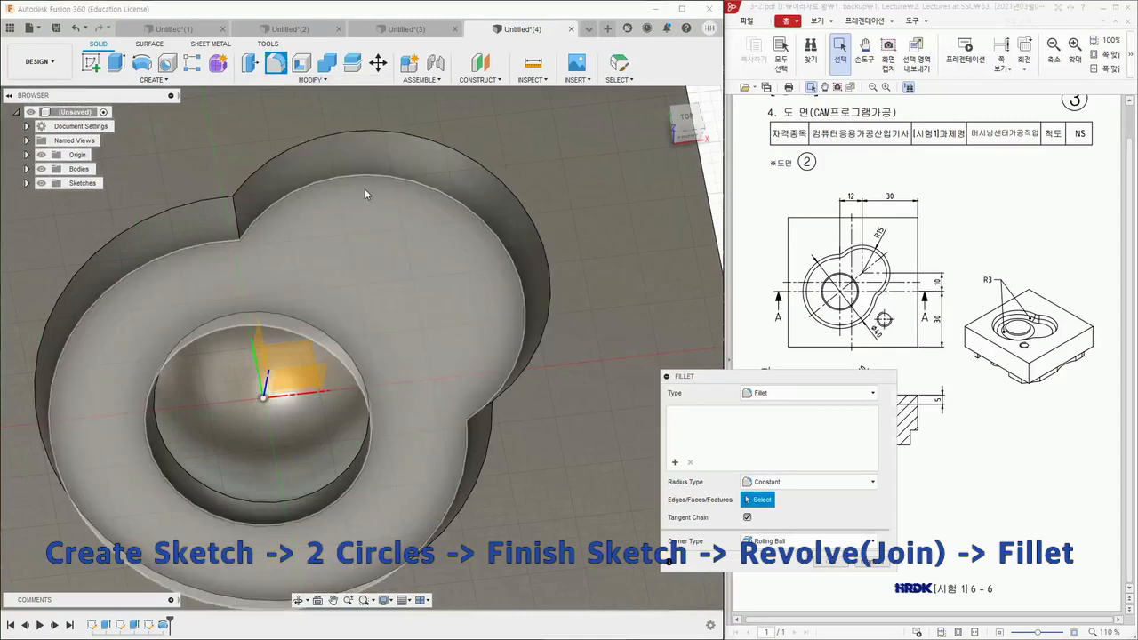
{"action": "left_click", "coordinate": [367, 176]}
{"action": "left_click", "coordinate": [211, 245]}
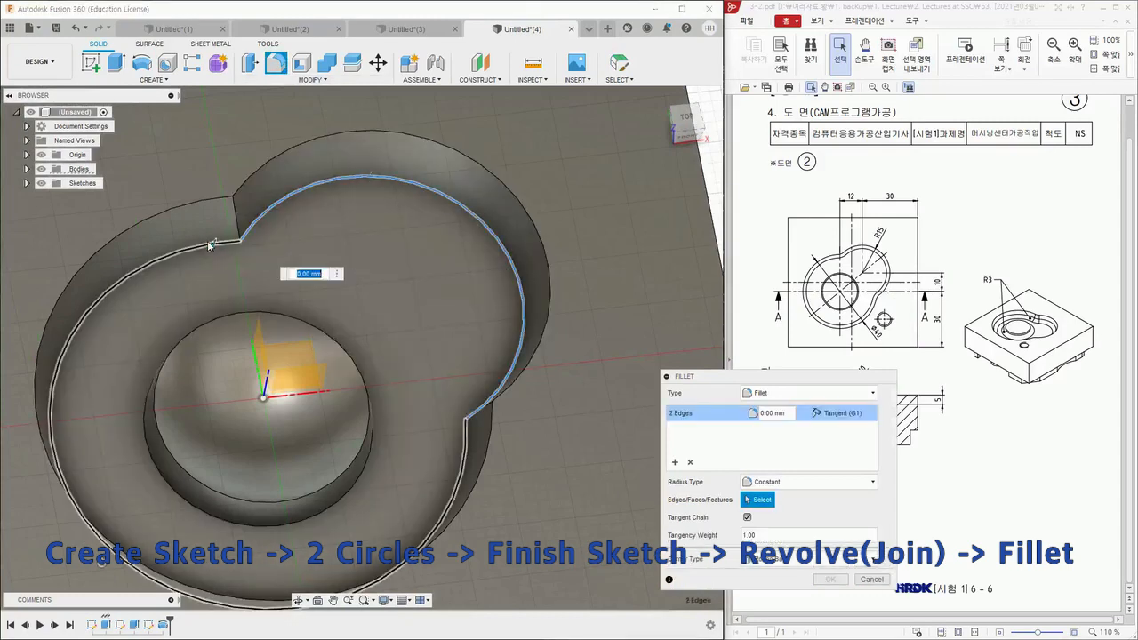
{"action": "left_click", "coordinate": [146, 458]}
{"action": "left_click", "coordinate": [776, 414]}
{"action": "type", "text": "3"}
{"action": "key", "text": "Return"}
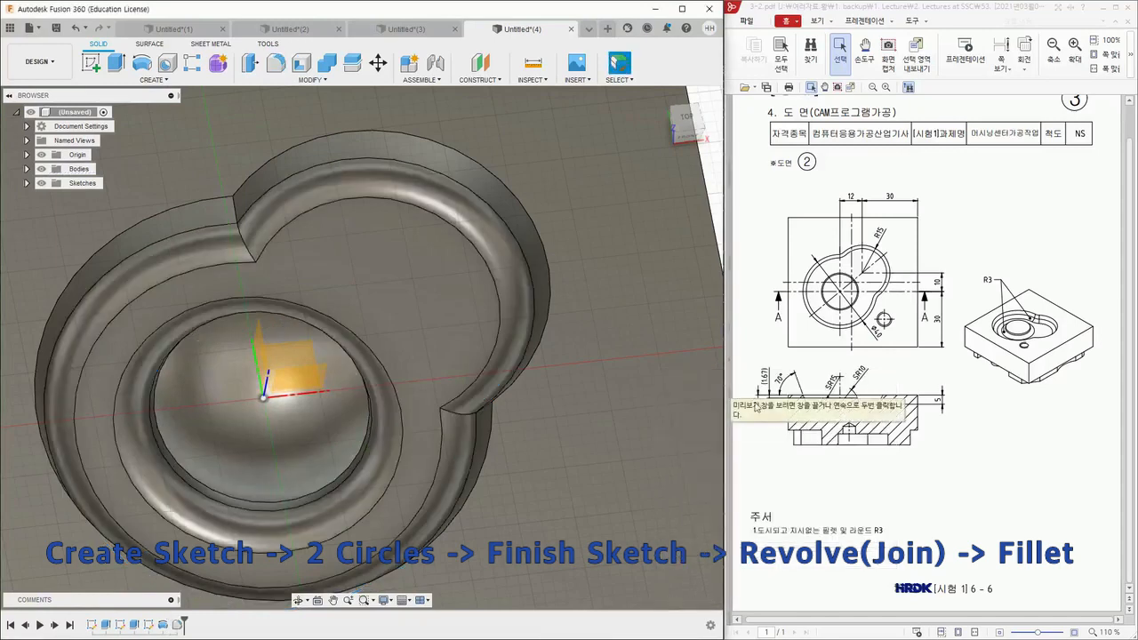
Step: Section the block parallel to its front face with a Y distance of -33 mm and examine the cut from the front
{"action": "scroll", "coordinate": [488, 390], "scroll_direction": "down", "scroll_amount": 3}
{"action": "scroll", "coordinate": [488, 391], "scroll_direction": "down", "scroll_amount": 3}
{"action": "middle_click_drag", "start_coordinate": [508, 468], "coordinate": [451, 388]}
{"action": "middle_click_drag", "start_coordinate": [526, 480], "coordinate": [490, 439], "text": "shift"}
{"action": "left_click", "coordinate": [532, 79]}
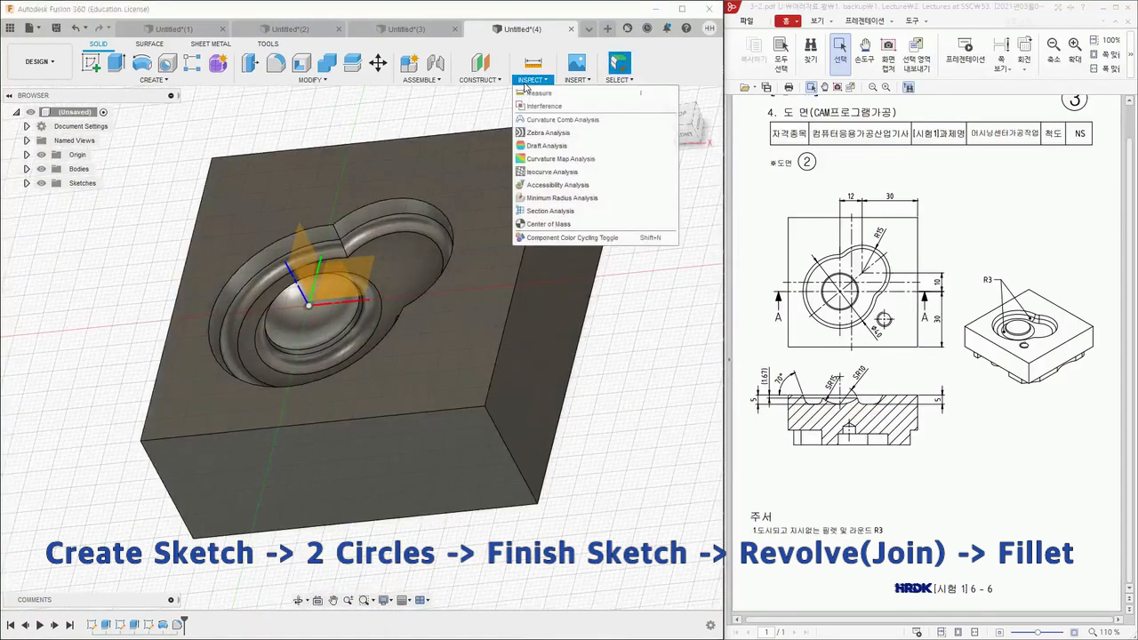
{"action": "left_click", "coordinate": [551, 217]}
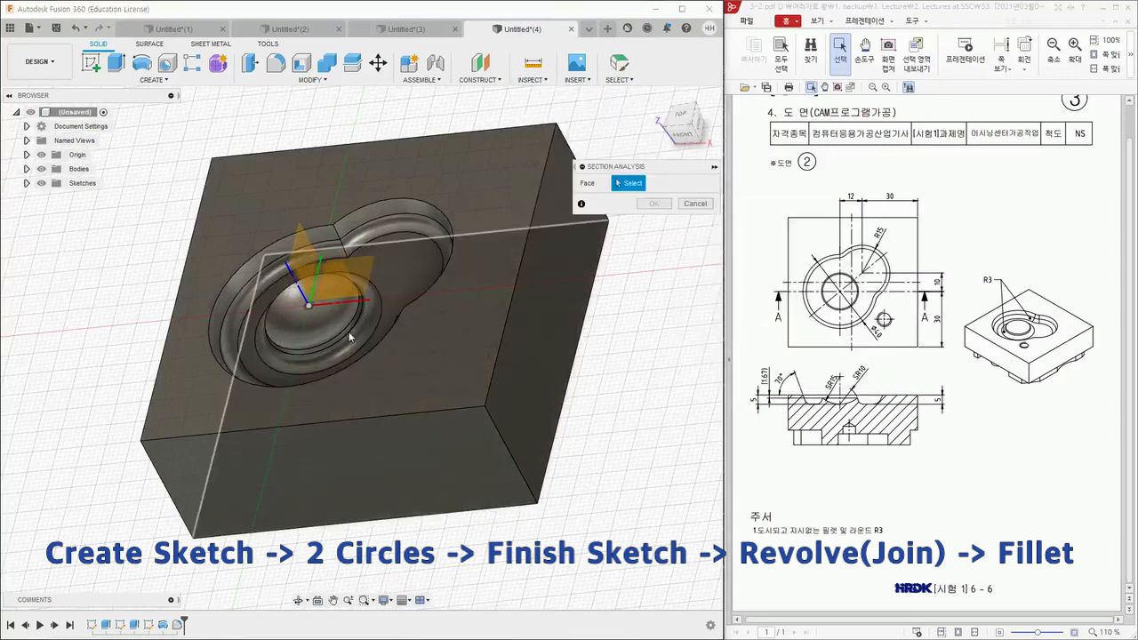
{"action": "left_click", "coordinate": [350, 472]}
{"action": "left_click_drag", "start_coordinate": [325, 478], "coordinate": [357, 344]}
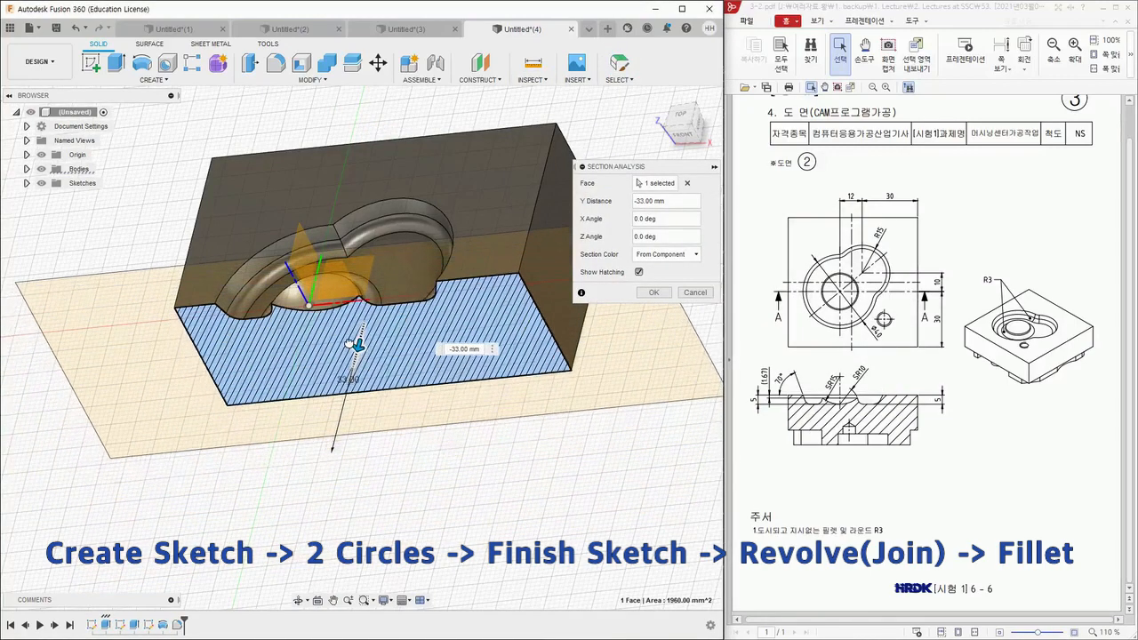
{"action": "middle_click_drag", "start_coordinate": [357, 344], "coordinate": [381, 378], "text": "shift"}
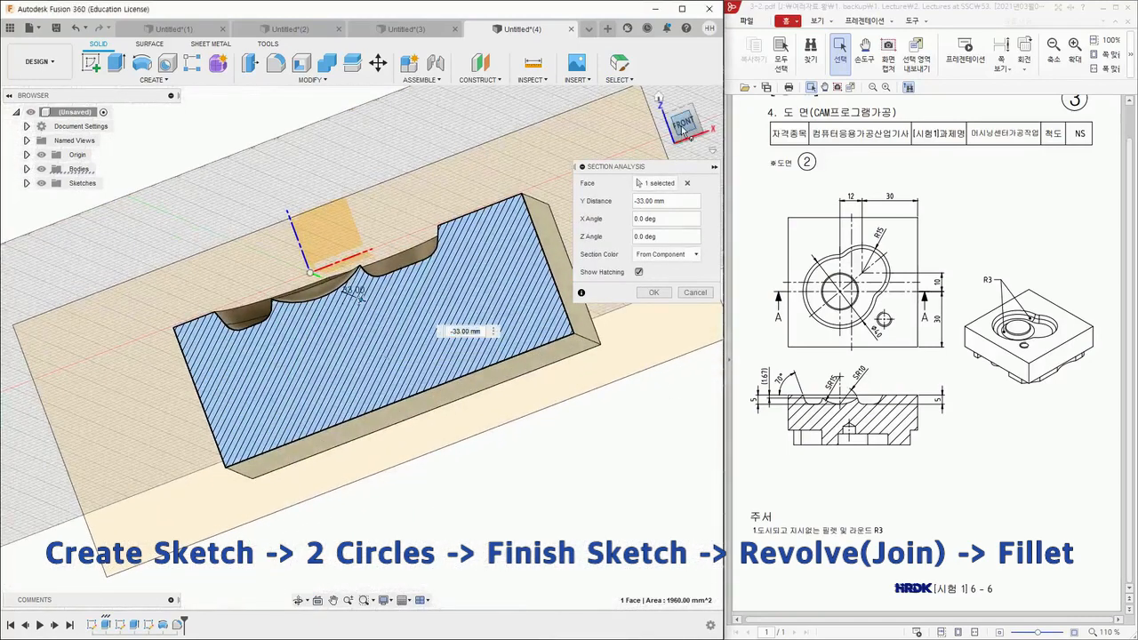
{"action": "left_click", "coordinate": [685, 127]}
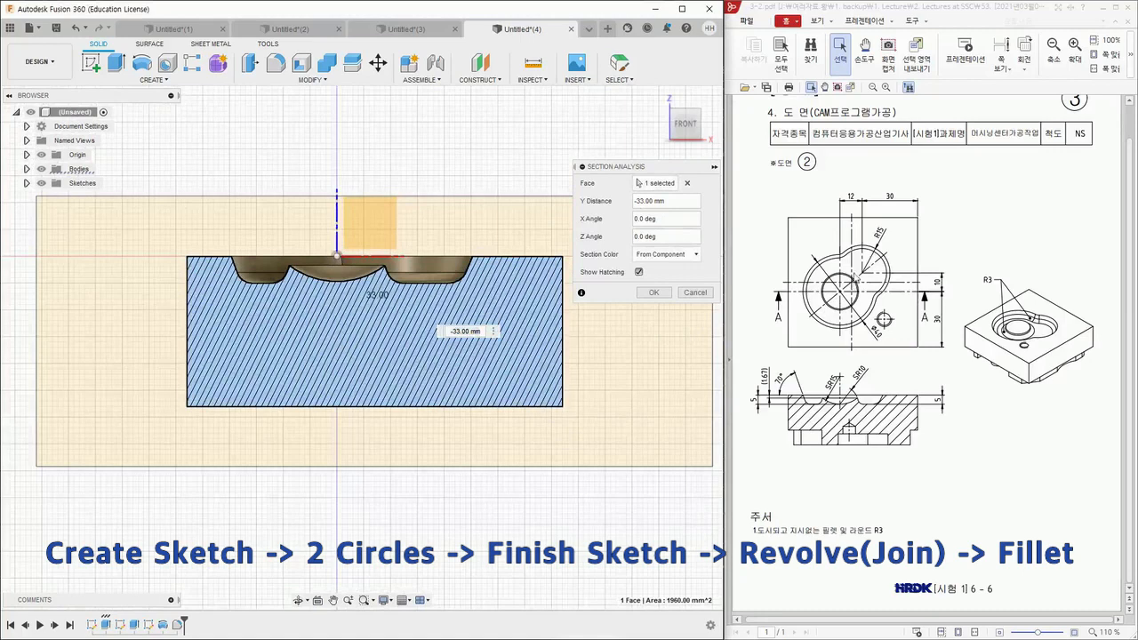